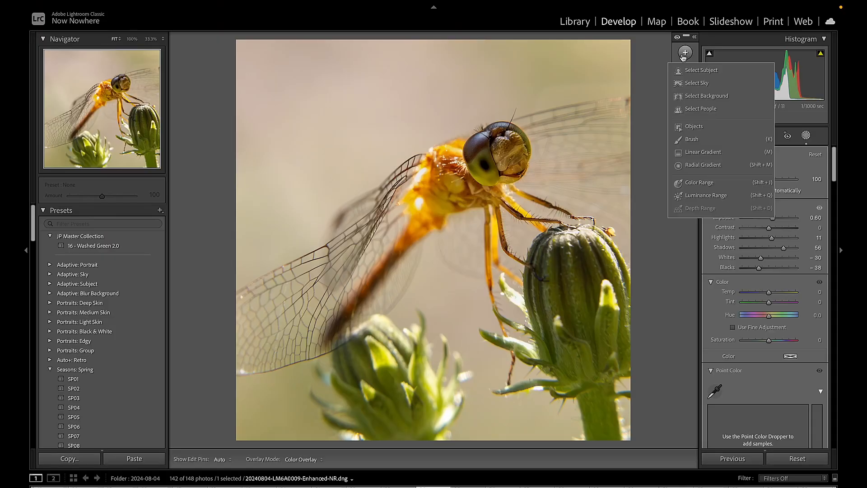
Add a radial gradient mask over the dragonfly photo's upper-left corner and set its Exposure to 0.85
{"action": "left_click", "coordinate": [702, 165]}
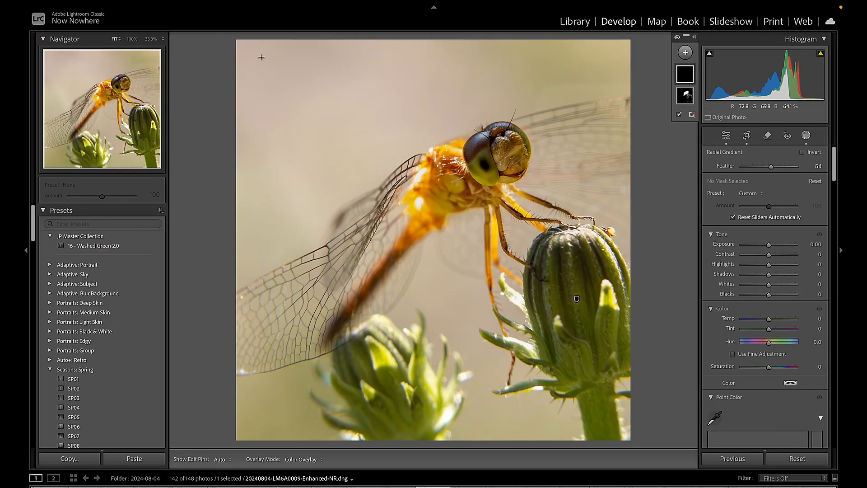
{"action": "left_click_drag", "start_coordinate": [247, 49], "coordinate": [526, 238]}
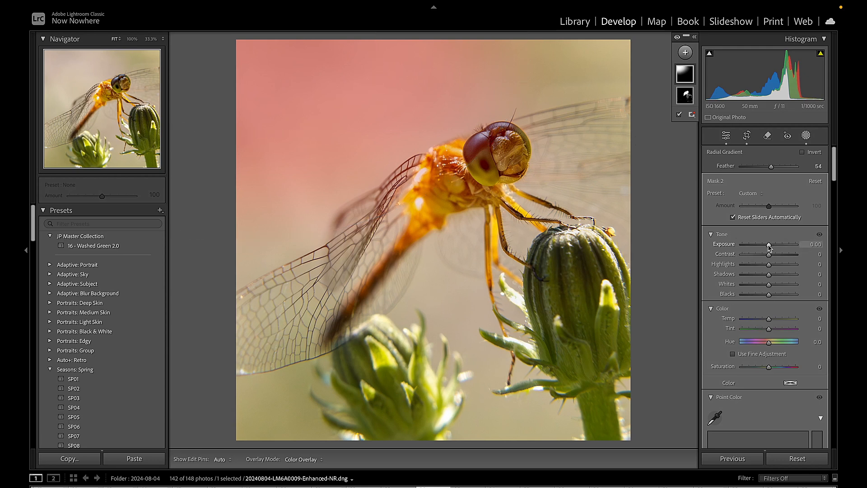
{"action": "left_click_drag", "start_coordinate": [769, 247], "coordinate": [773, 251]}
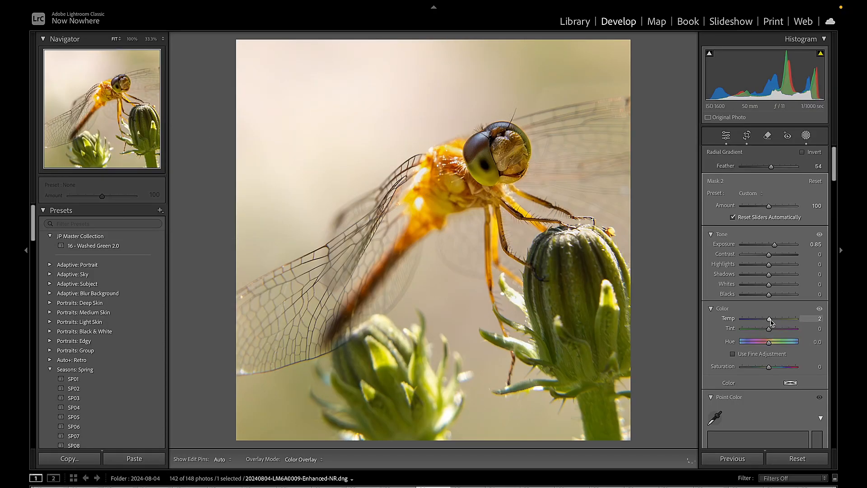
Warm the radial mask to Temp 32 and raise its Exposure slightly, comparing the photo before and after
{"action": "left_click_drag", "start_coordinate": [774, 323], "coordinate": [779, 325]}
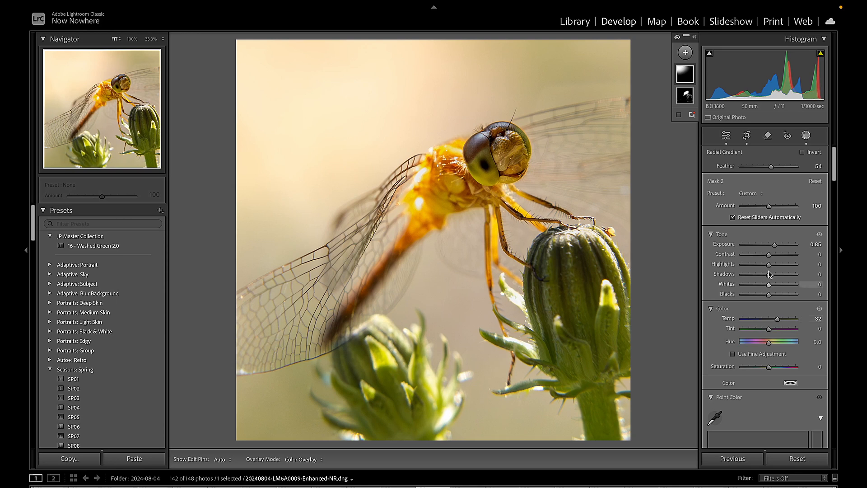
{"action": "left_click_drag", "start_coordinate": [774, 244], "coordinate": [777, 249]}
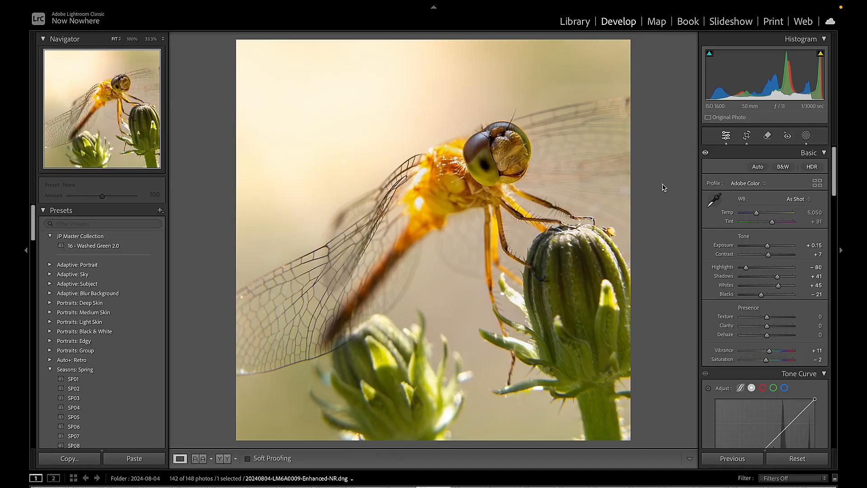
{"action": "key", "text": "backslash"}
{"action": "key", "text": "backslash"}
{"action": "key", "text": "backslash"}
{"action": "key", "text": "backslash"}
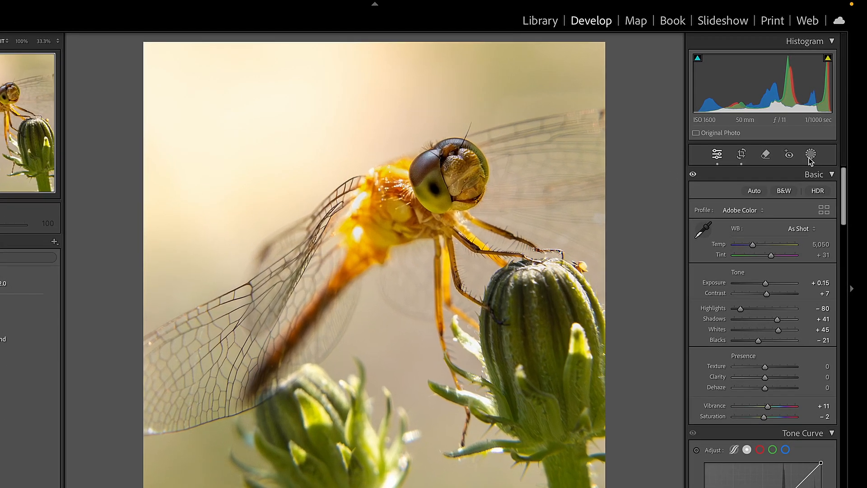
Add a linear gradient mask from the photo's lower-right corner toward the center and set its Exposure to −1.21
{"action": "left_click", "coordinate": [805, 136]}
{"action": "left_click", "coordinate": [685, 53]}
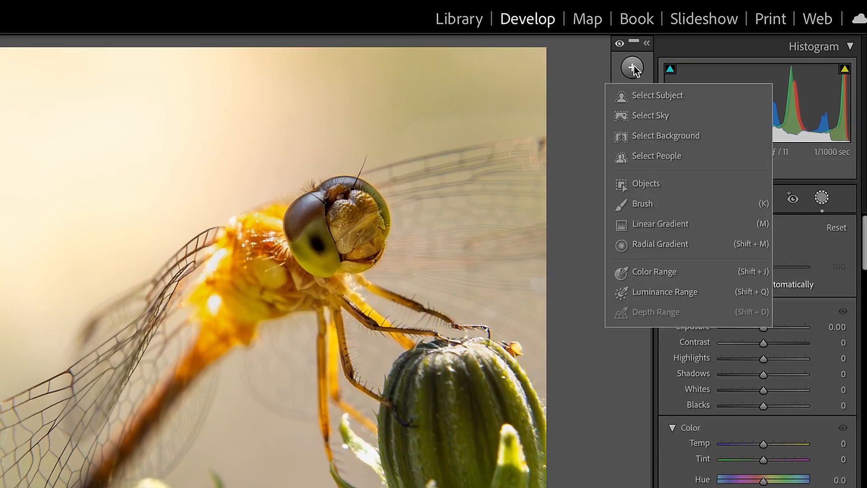
{"action": "left_click", "coordinate": [660, 228]}
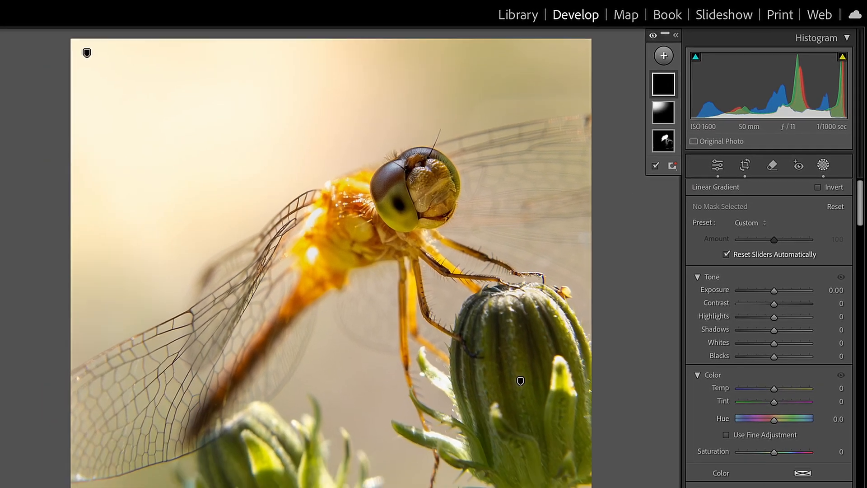
{"action": "left_click_drag", "start_coordinate": [602, 453], "coordinate": [472, 216]}
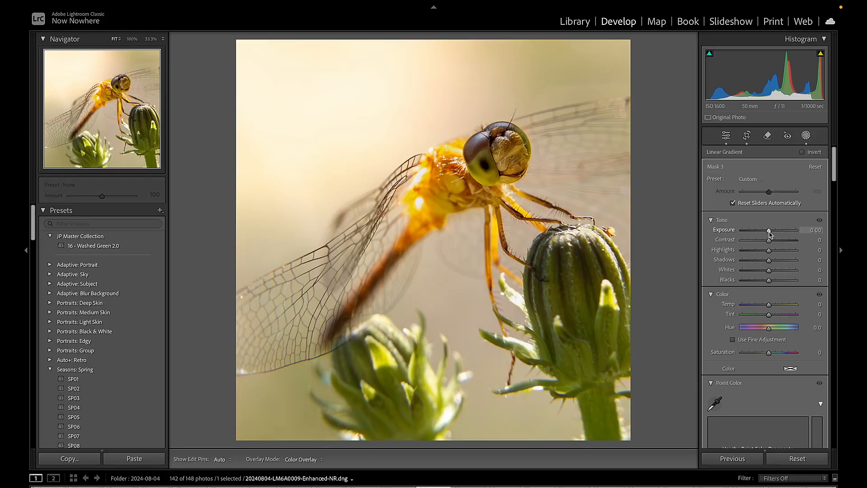
{"action": "left_click_drag", "start_coordinate": [768, 233], "coordinate": [761, 233]}
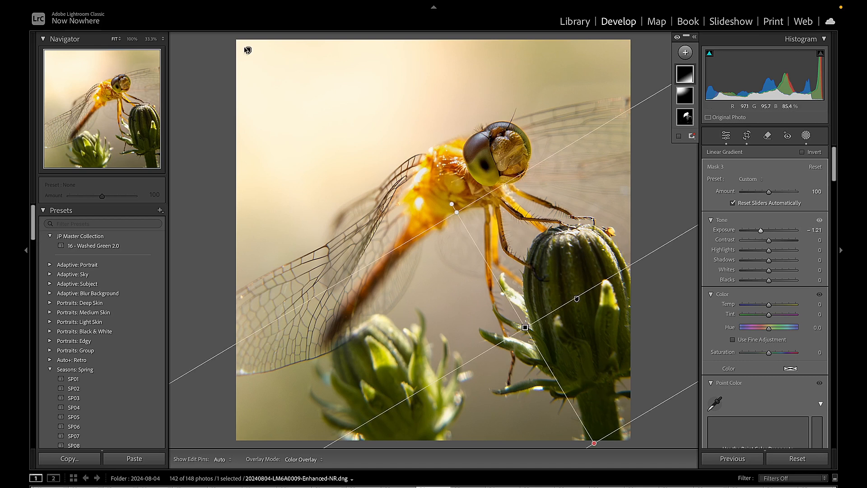
{"action": "left_click", "coordinate": [726, 135]}
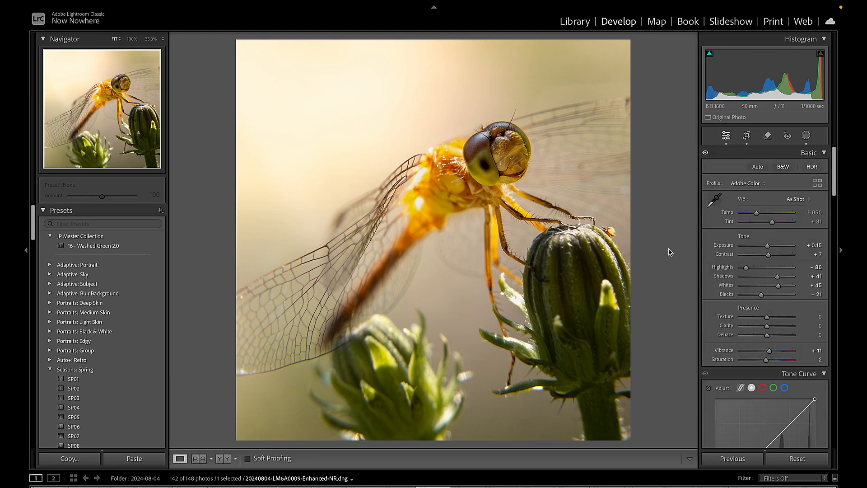
Compare the dragonfly photo before and after the edits to judge the lighting
{"action": "key", "text": "backslash"}
{"action": "key", "text": "backslash"}
{"action": "key", "text": "backslash"}
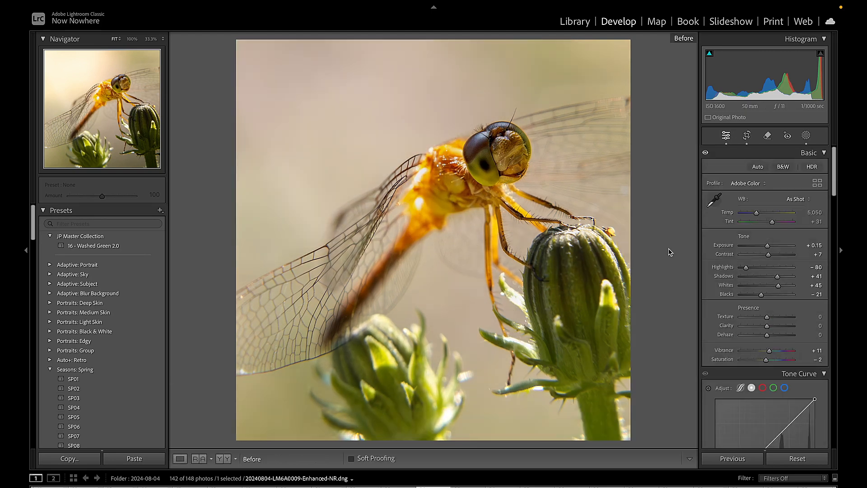
{"action": "key", "text": "backslash"}
{"action": "key", "text": "backslash"}
{"action": "key", "text": "backslash"}
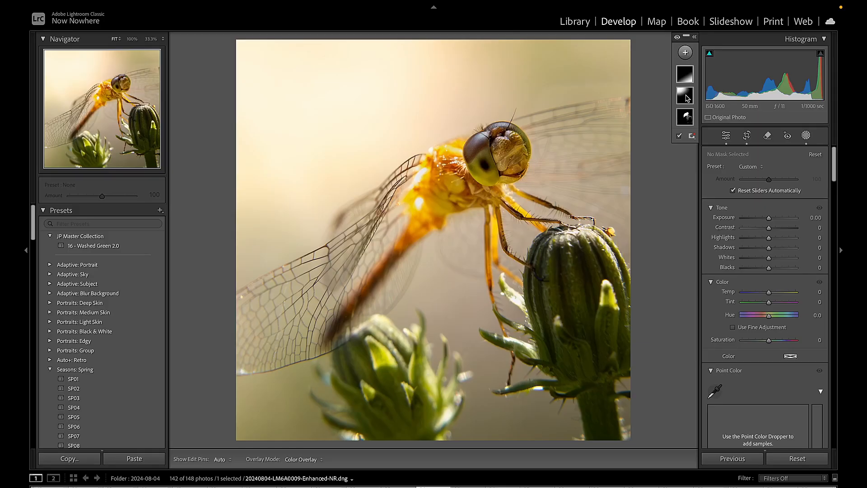
Duplicate and invert the subject mask, Mask 1, and slightly lower the Exposure of the inverted copy
{"action": "left_click", "coordinate": [685, 116]}
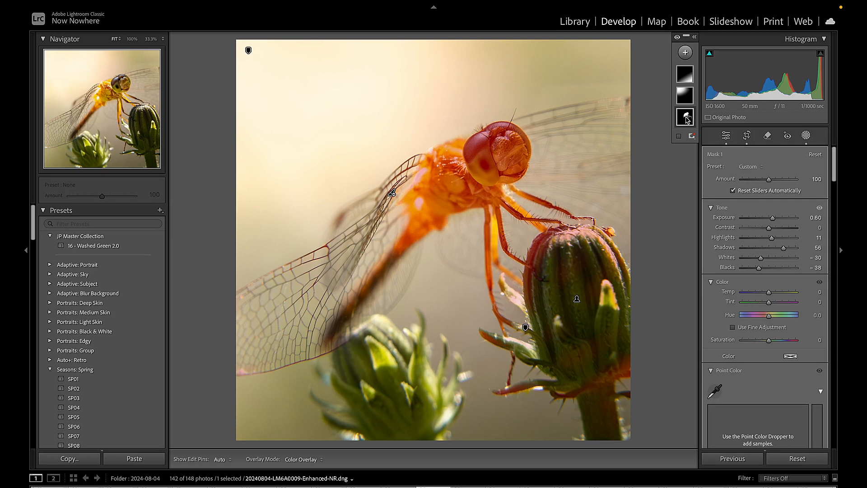
{"action": "right_click", "coordinate": [685, 119]}
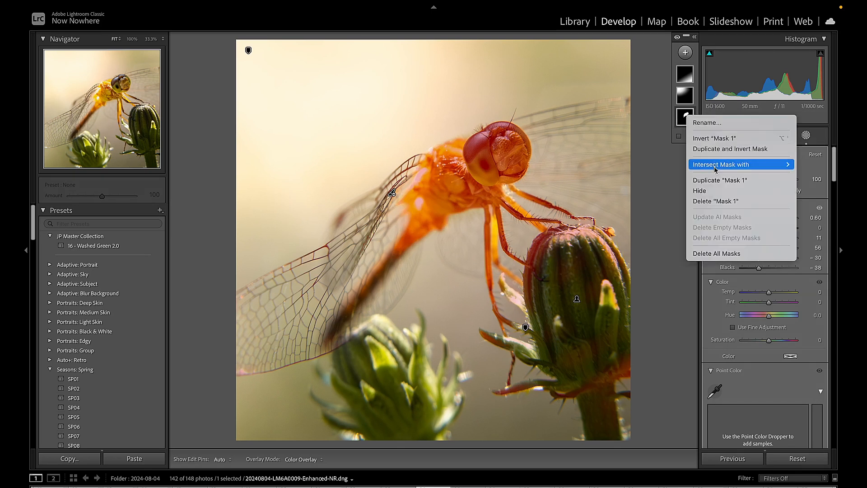
{"action": "left_click", "coordinate": [730, 149]}
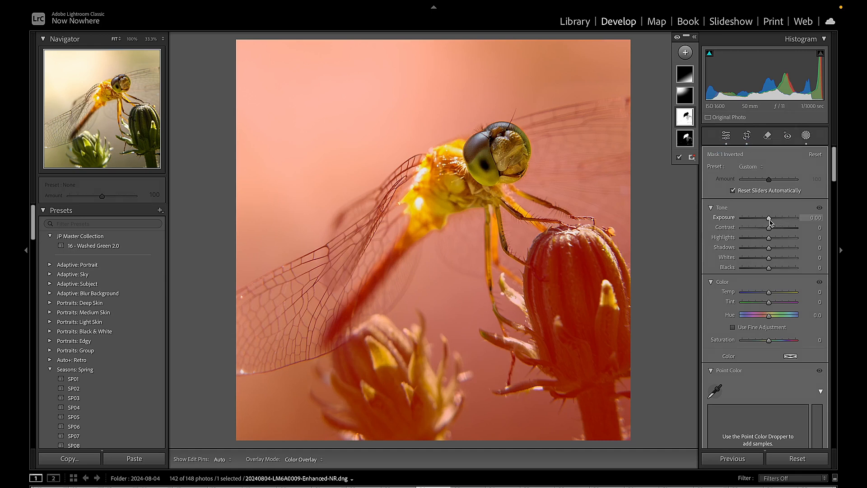
{"action": "left_click_drag", "start_coordinate": [767, 217], "coordinate": [766, 217]}
{"action": "left_click", "coordinate": [726, 135]}
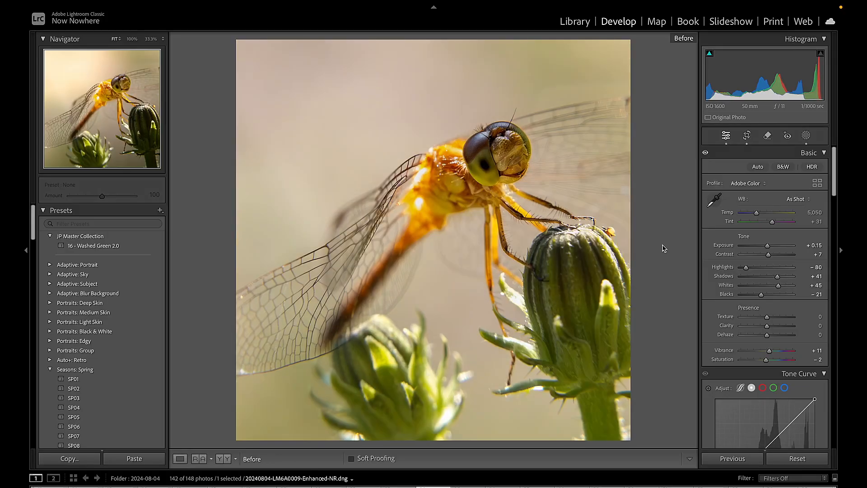
Compare the finished dragonfly edit with its before view and with the original 20240804-LM6A0008.CR3
{"action": "key", "text": "backslash"}
{"action": "key", "text": "backslash"}
{"action": "key", "text": "backslash"}
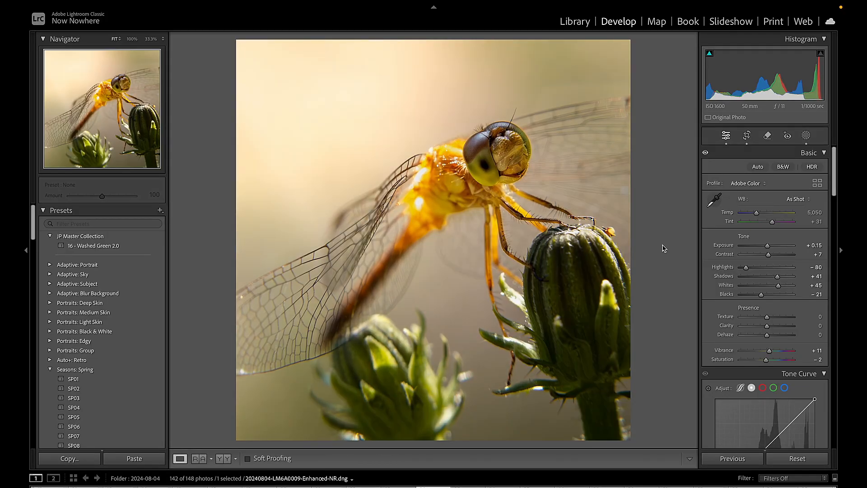
{"action": "key", "text": "Left"}
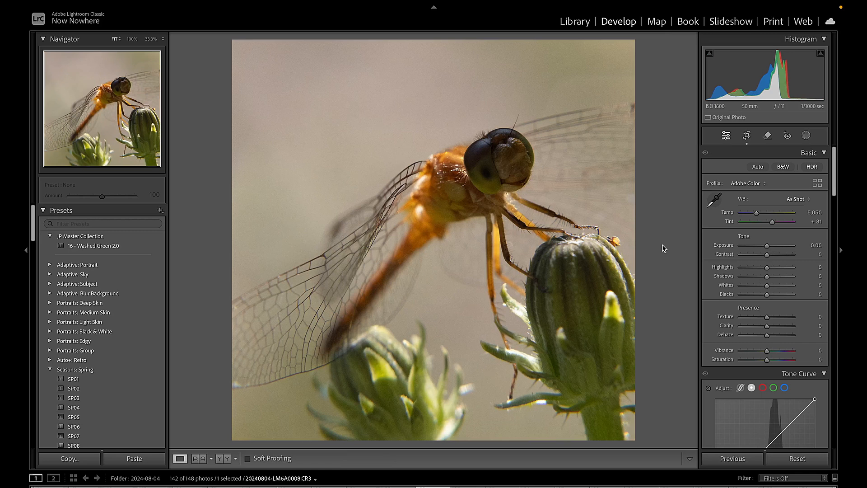
{"action": "key", "text": "Right"}
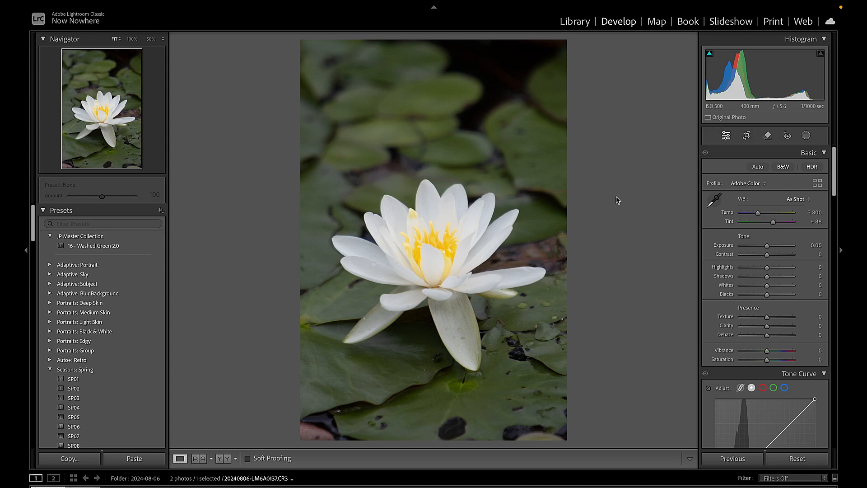
Crop away the top of the water lily photo at a custom aspect and apply the Auto tone adjustments
{"action": "left_click", "coordinate": [415, 263]}
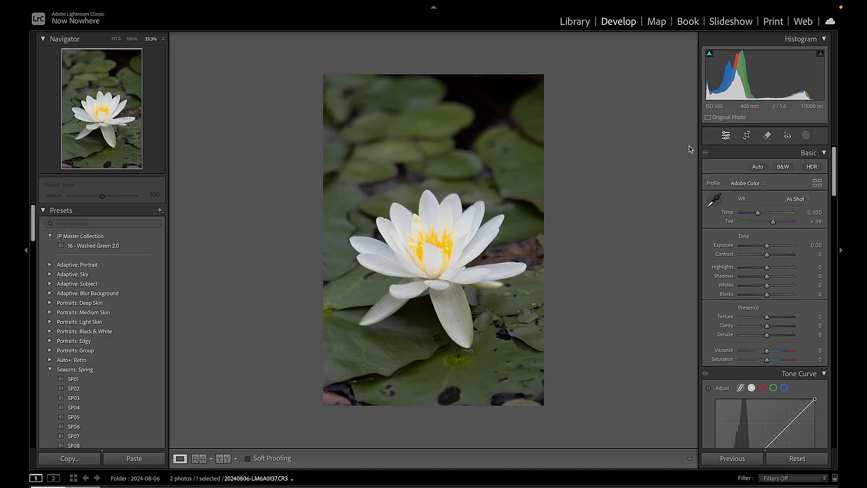
{"action": "left_click", "coordinate": [747, 136]}
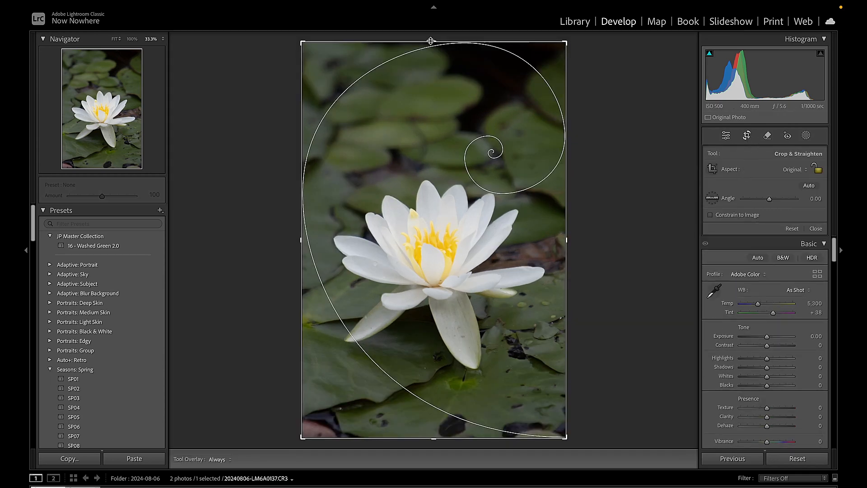
{"action": "left_click_drag", "start_coordinate": [432, 41], "coordinate": [431, 92]}
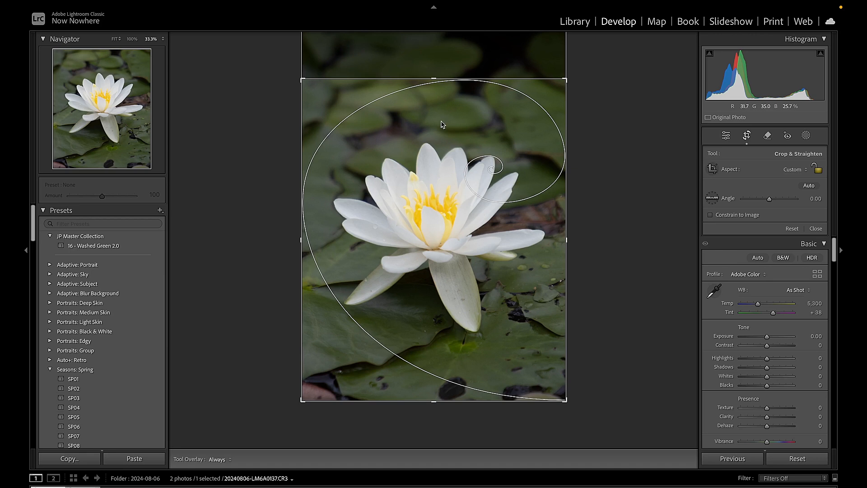
{"action": "left_click_drag", "start_coordinate": [441, 121], "coordinate": [441, 137]}
{"action": "key", "text": "Return"}
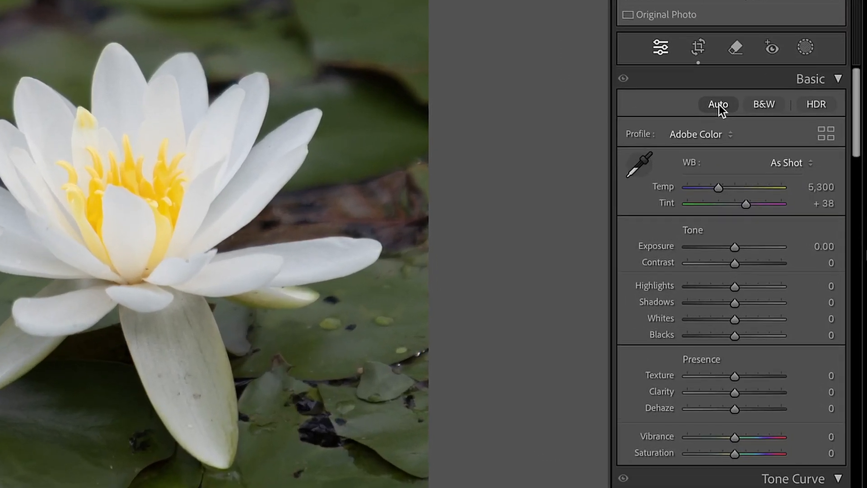
{"action": "left_click", "coordinate": [719, 104]}
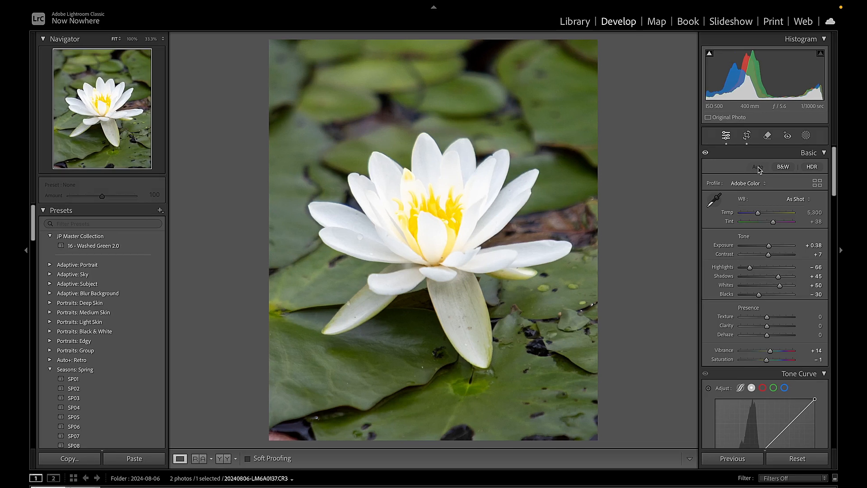
Create a Select Subject mask for the water lily and brush the missing petals on its right side into the mask
{"action": "left_click", "coordinate": [806, 135]}
{"action": "left_click", "coordinate": [726, 177]}
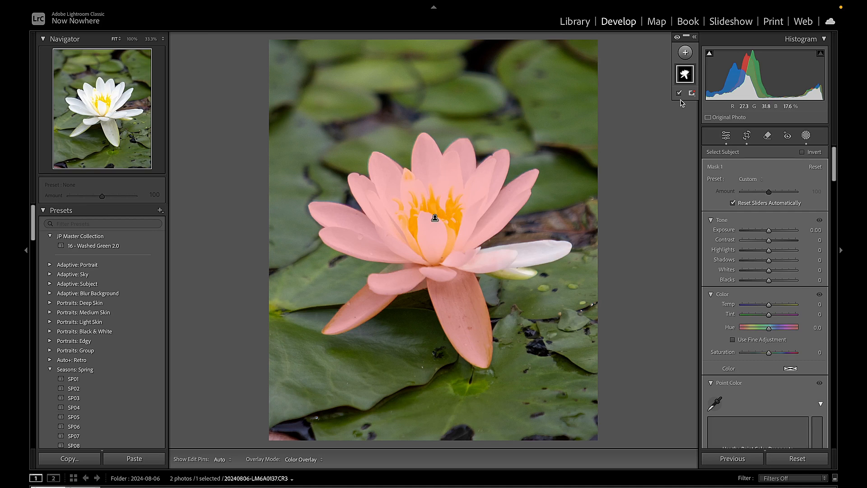
{"action": "mouse_move", "coordinate": [681, 102]}
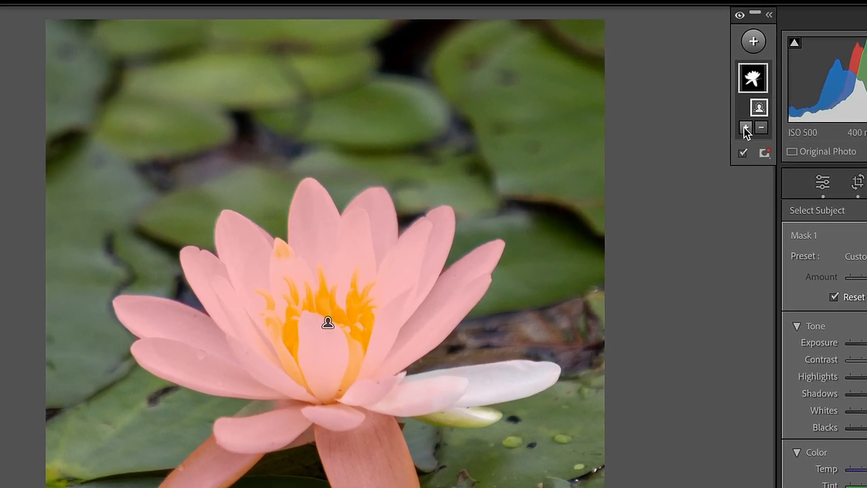
{"action": "left_click", "coordinate": [744, 129]}
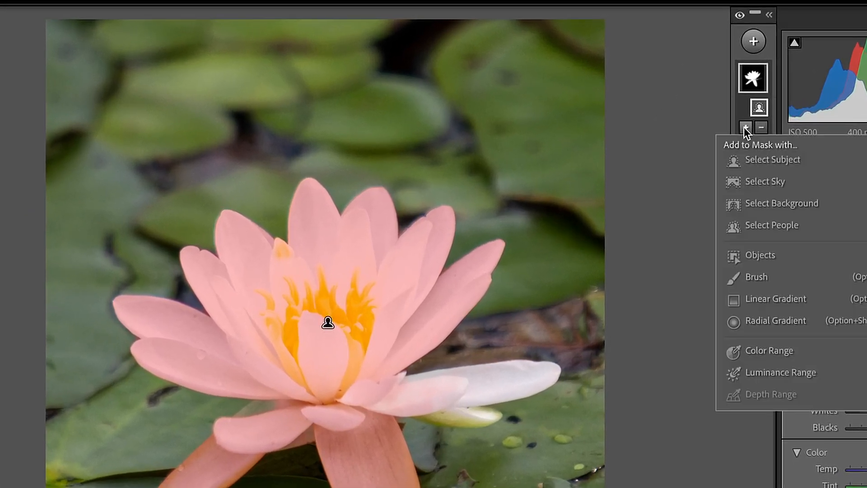
{"action": "left_click", "coordinate": [756, 277]}
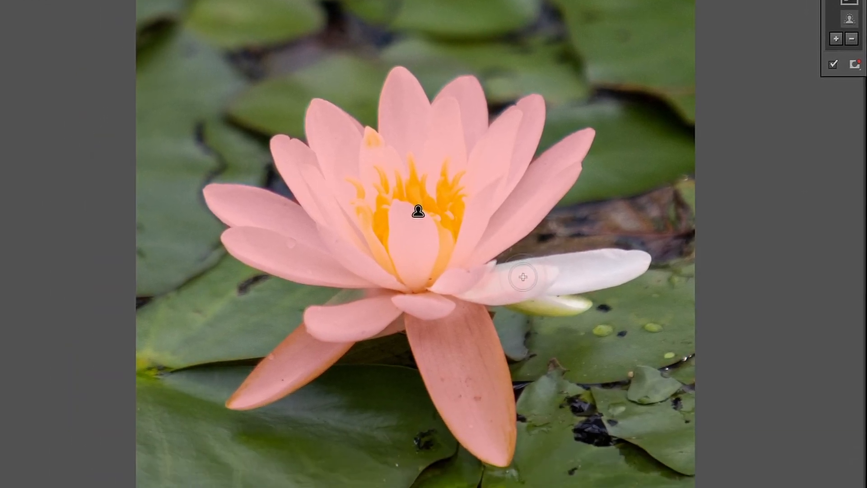
{"action": "mouse_move", "coordinate": [500, 277]}
{"action": "left_mouse_down"}
{"action": "mouse_move", "coordinate": [587, 277]}
{"action": "mouse_move", "coordinate": [650, 246]}
{"action": "mouse_move", "coordinate": [641, 239]}
{"action": "mouse_move", "coordinate": [538, 269]}
{"action": "mouse_move", "coordinate": [555, 293]}
{"action": "mouse_move", "coordinate": [594, 289]}
{"action": "left_mouse_up"}
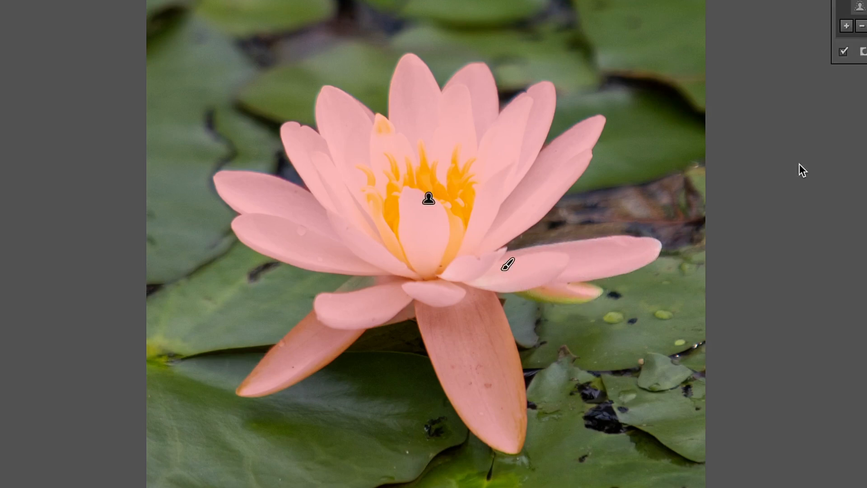
{"action": "key", "text": "o"}
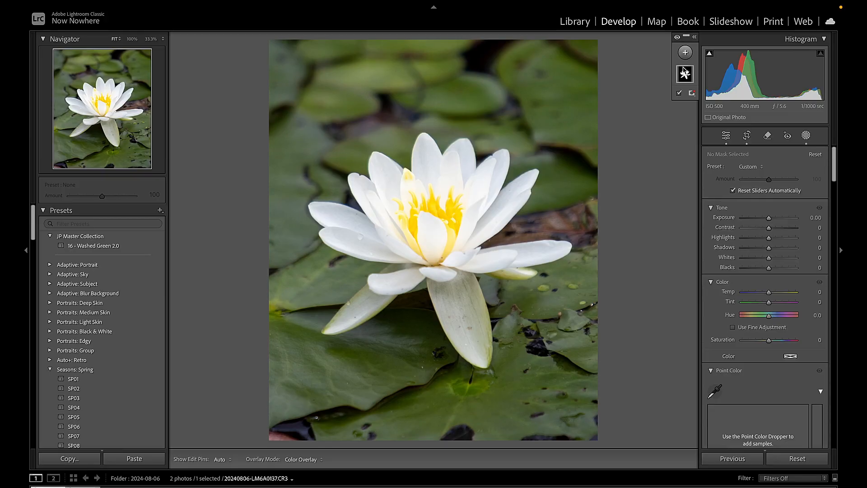
Set the water lily mask's Exposure to −0.28 and its Clarity to 13
{"action": "left_click", "coordinate": [684, 72]}
{"action": "left_click_drag", "start_coordinate": [771, 223], "coordinate": [768, 221]}
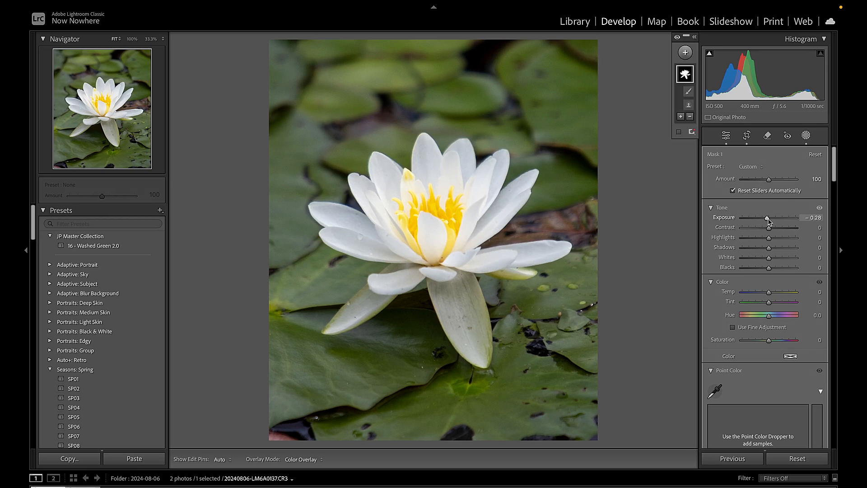
{"action": "scroll", "coordinate": [769, 228], "scroll_direction": "down", "scroll_amount": 10}
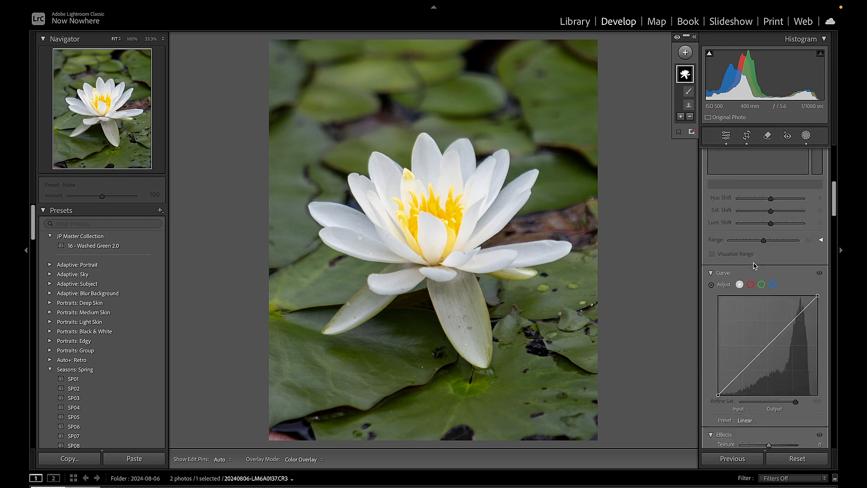
{"action": "left_click_drag", "start_coordinate": [770, 252], "coordinate": [773, 250]}
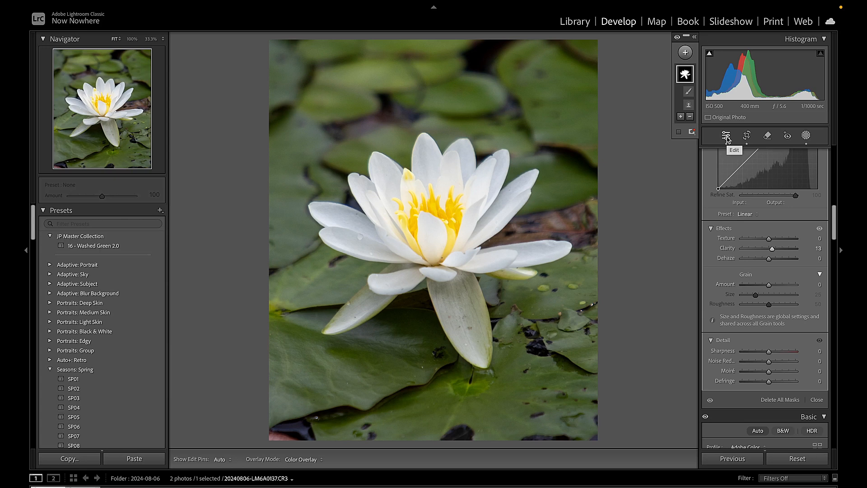
{"action": "scroll", "coordinate": [733, 191], "scroll_direction": "up", "scroll_amount": 2}
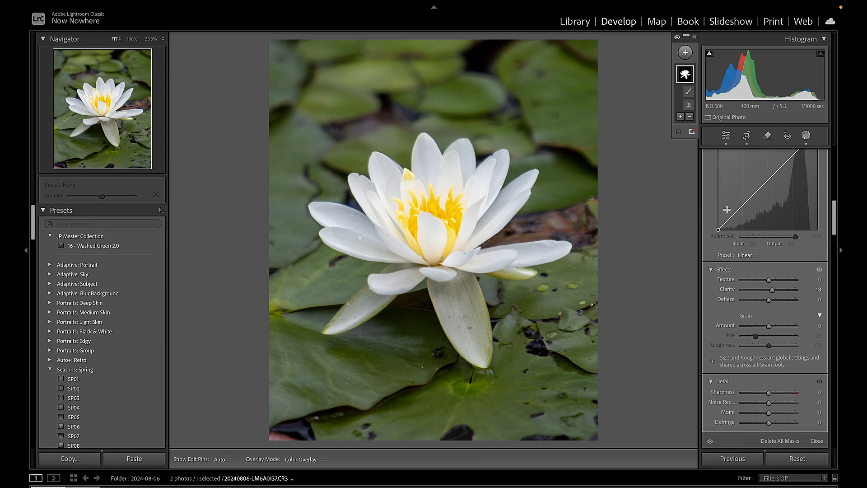
Raise the sharpening Masking in the water lily photo's global Detail adjustments
{"action": "left_click", "coordinate": [726, 137]}
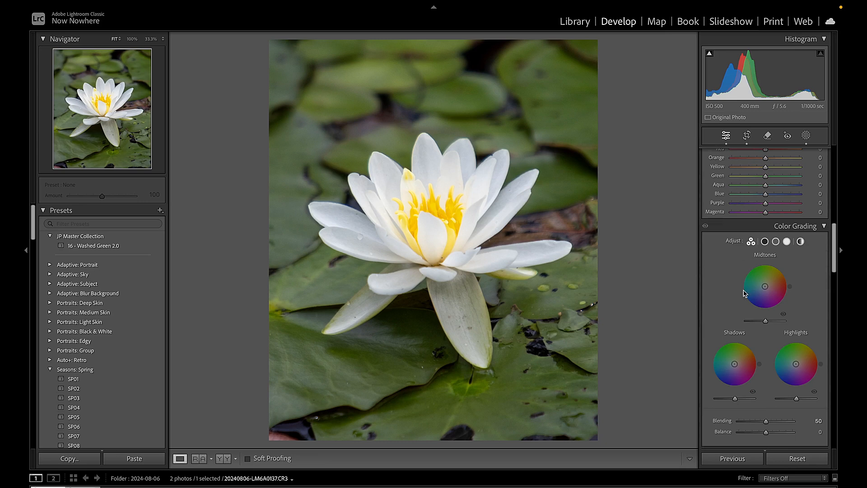
{"action": "scroll", "coordinate": [744, 293], "scroll_direction": "down", "scroll_amount": 10}
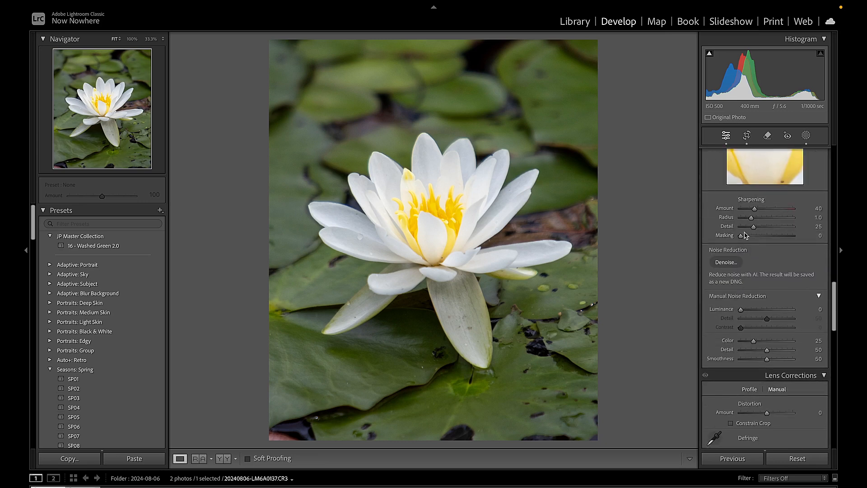
{"action": "left_click_drag", "start_coordinate": [744, 236], "coordinate": [755, 239]}
Duplicate and invert the water lily's subject mask, and lower the Exposure of the resulting background mask
{"action": "left_click", "coordinate": [807, 136]}
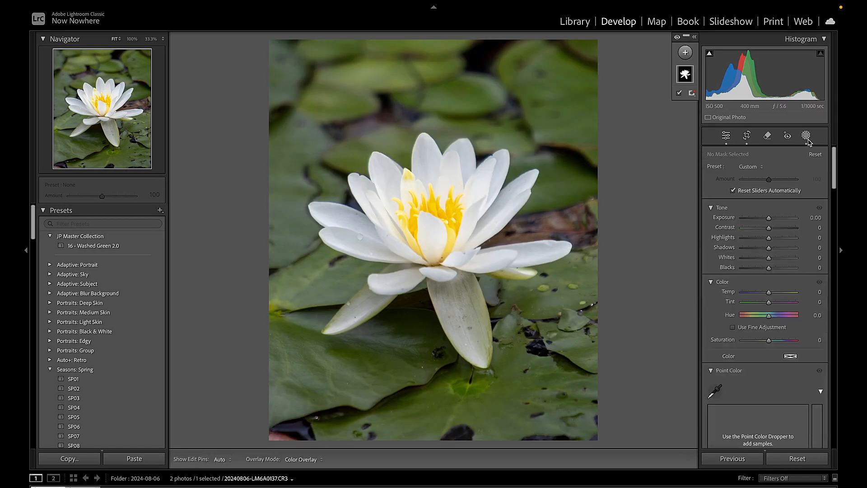
{"action": "left_click", "coordinate": [686, 74]}
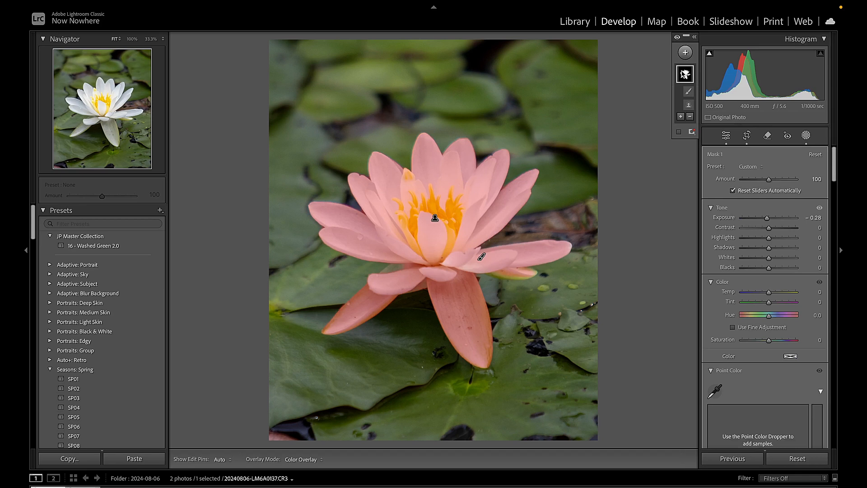
{"action": "right_click", "coordinate": [684, 73]}
{"action": "left_click", "coordinate": [705, 102]}
{"action": "left_click_drag", "start_coordinate": [770, 220], "coordinate": [766, 220]}
{"action": "left_click", "coordinate": [726, 137]}
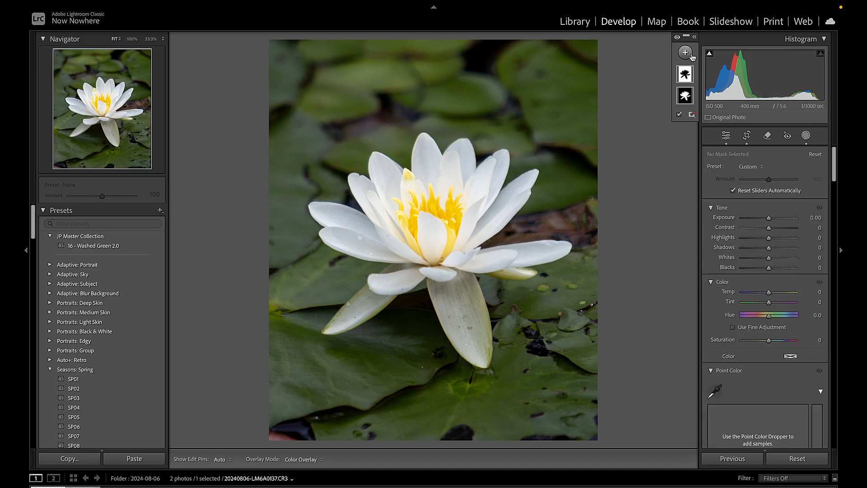
Add a large radial gradient centred on the photo's upper-right corner, with Exposure 1.12 and Temp 24
{"action": "left_click", "coordinate": [685, 53]}
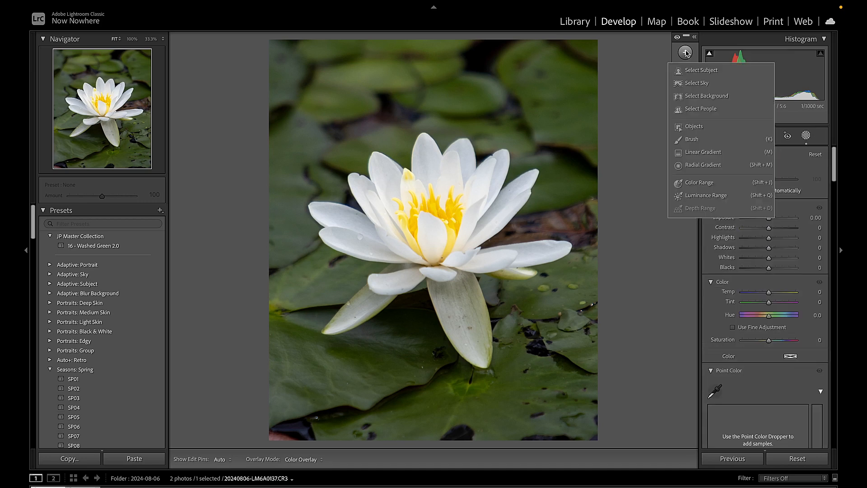
{"action": "left_click", "coordinate": [694, 165]}
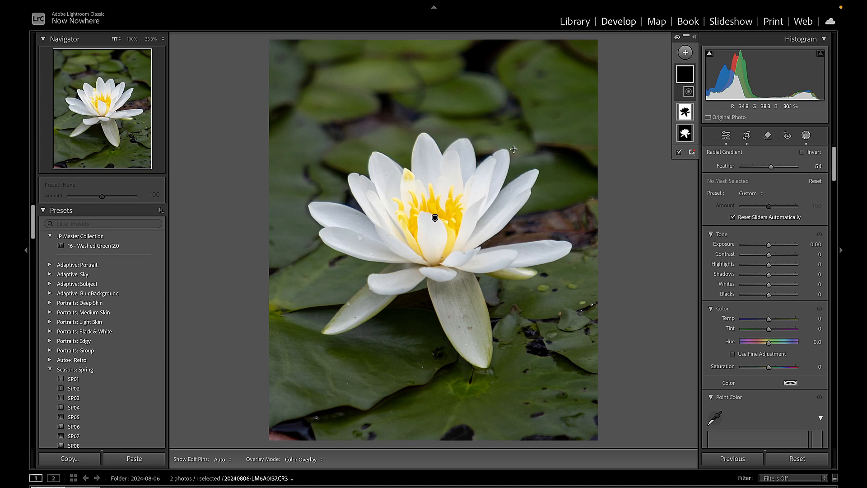
{"action": "left_click_drag", "start_coordinate": [593, 46], "coordinate": [269, 236]}
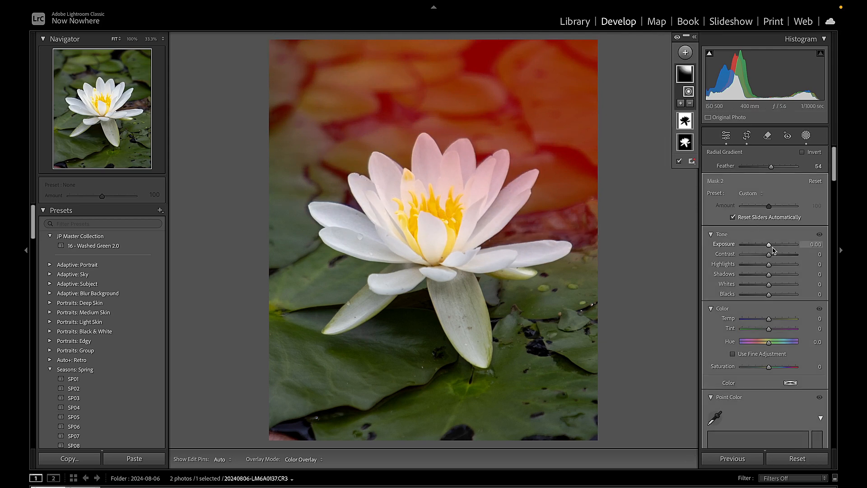
{"action": "left_click_drag", "start_coordinate": [768, 244], "coordinate": [779, 250]}
{"action": "left_click_drag", "start_coordinate": [769, 320], "coordinate": [769, 319]}
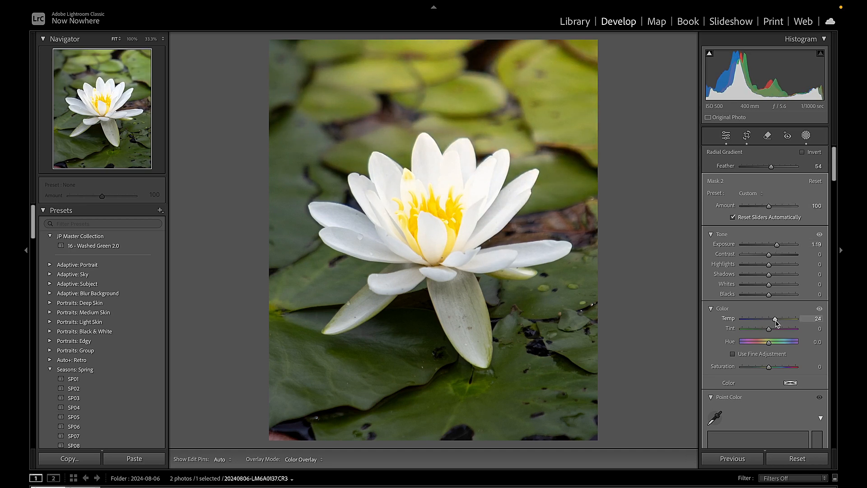
{"action": "left_click_drag", "start_coordinate": [776, 322], "coordinate": [776, 322]}
{"action": "left_click_drag", "start_coordinate": [777, 244], "coordinate": [777, 246]}
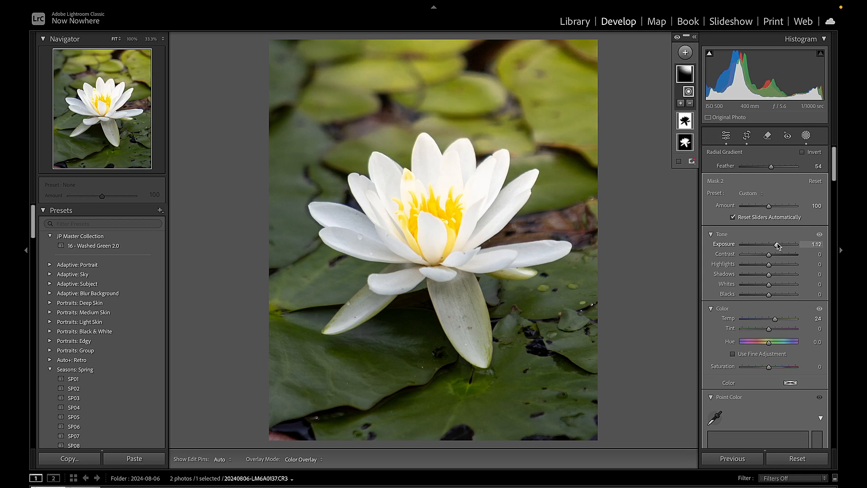
Add a diagonal linear gradient from the photo's lower-left edge up to the flower's centre and lower its Exposure
{"action": "left_click", "coordinate": [686, 53]}
{"action": "left_click", "coordinate": [702, 152]}
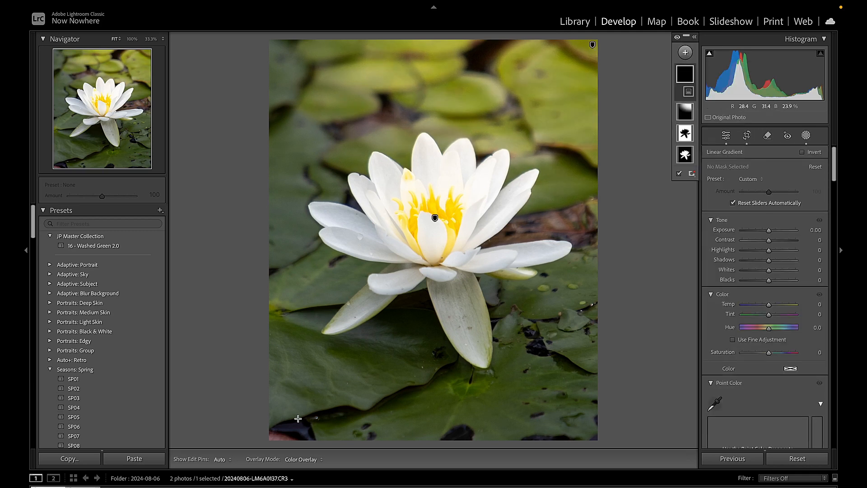
{"action": "left_click_drag", "start_coordinate": [291, 442], "coordinate": [412, 226]}
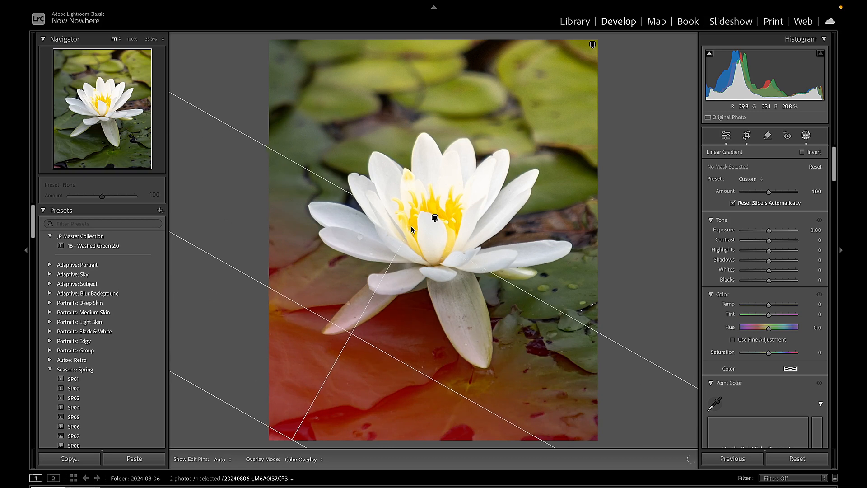
{"action": "left_click_drag", "start_coordinate": [769, 232], "coordinate": [763, 233]}
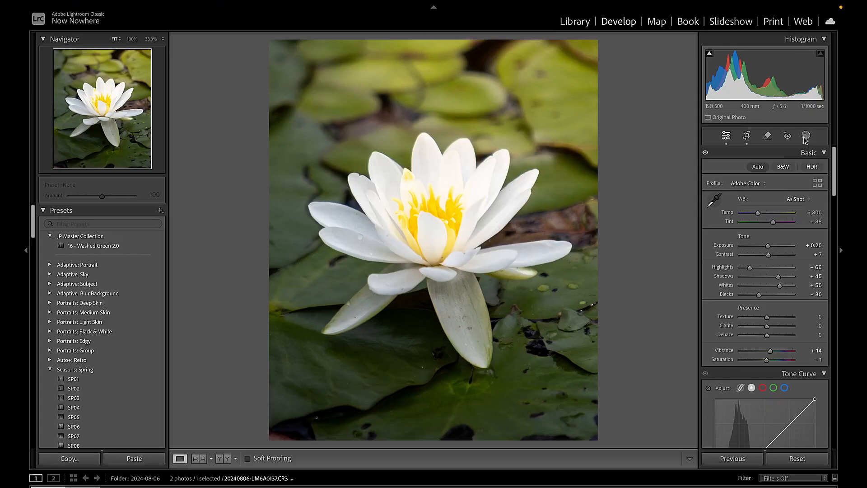
Brush a new mask with Auto Mask over the water lily's upper and right-hand petals and set its Temp to 12
{"action": "left_click", "coordinate": [804, 138]}
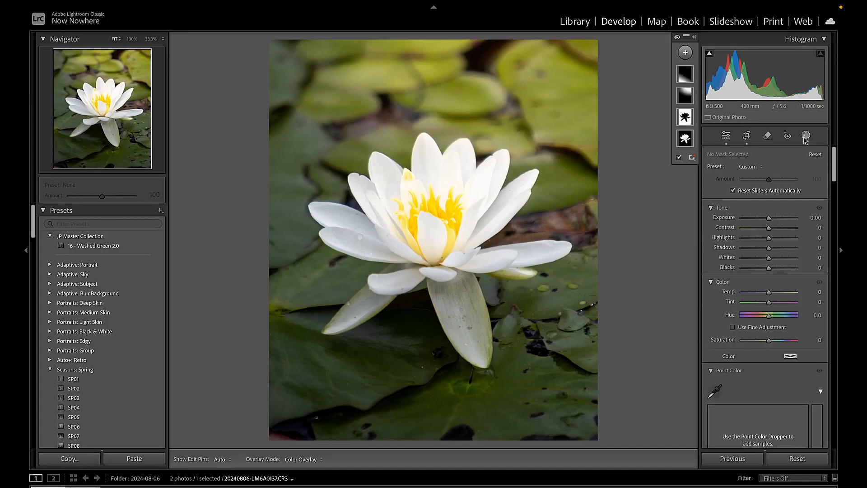
{"action": "left_click", "coordinate": [684, 52]}
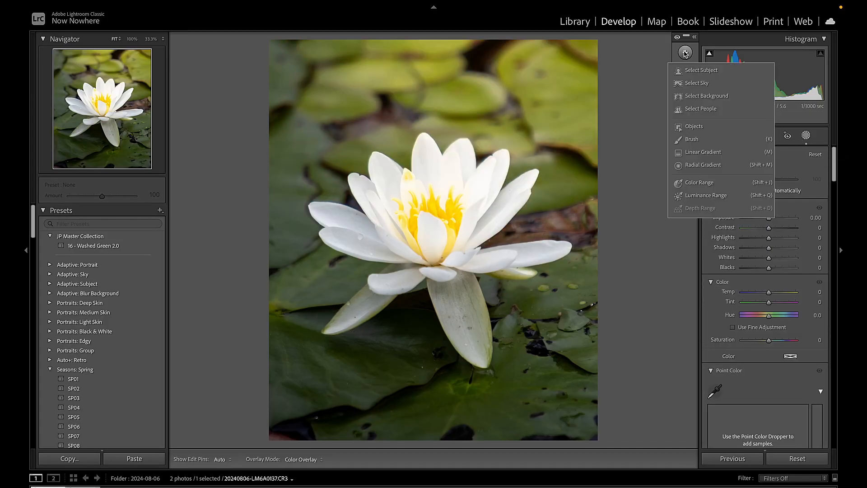
{"action": "left_click", "coordinate": [698, 141]}
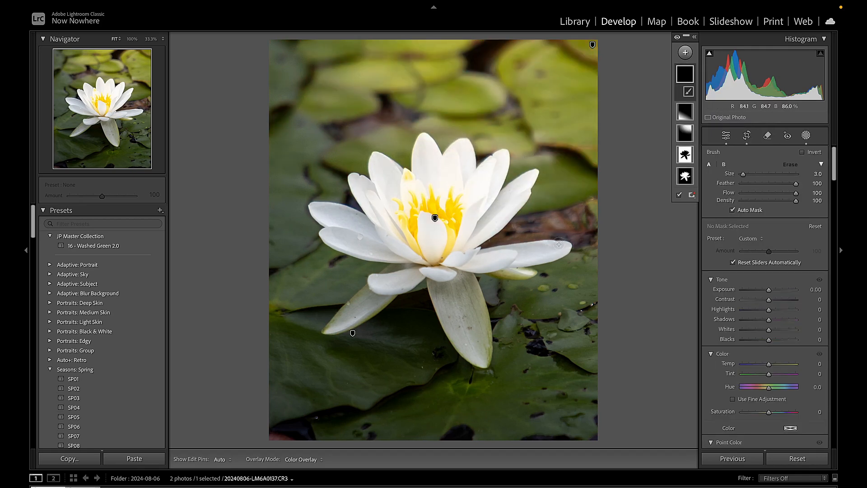
{"action": "left_click_drag", "start_coordinate": [567, 250], "coordinate": [558, 244]}
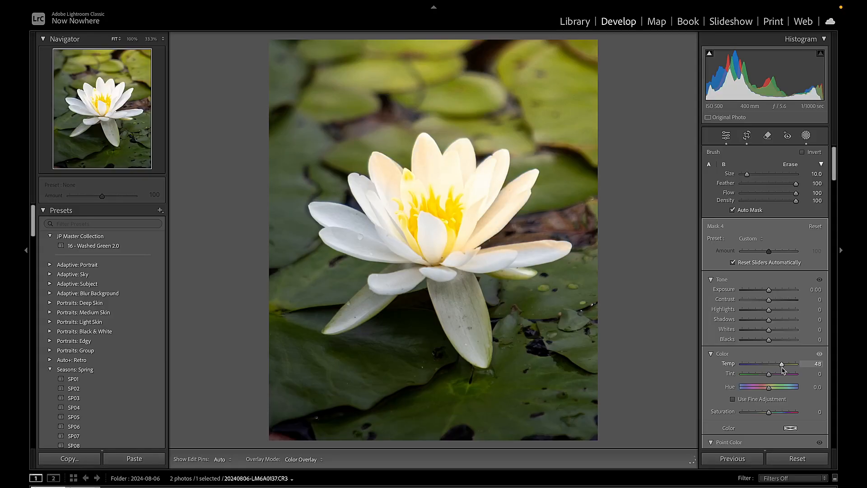
{"action": "mouse_move", "coordinate": [782, 368]}
{"action": "left_mouse_down"}
{"action": "mouse_move", "coordinate": [807, 371]}
{"action": "mouse_move", "coordinate": [772, 376]}
{"action": "left_mouse_up"}
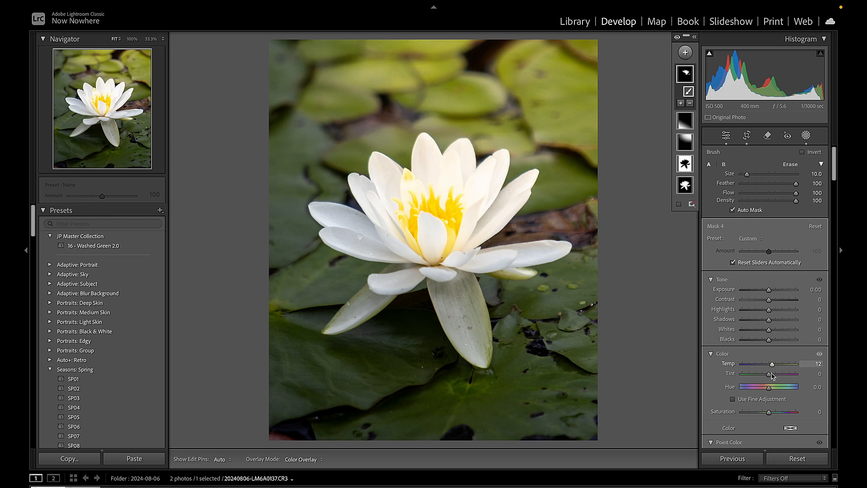
{"action": "left_click", "coordinate": [725, 140]}
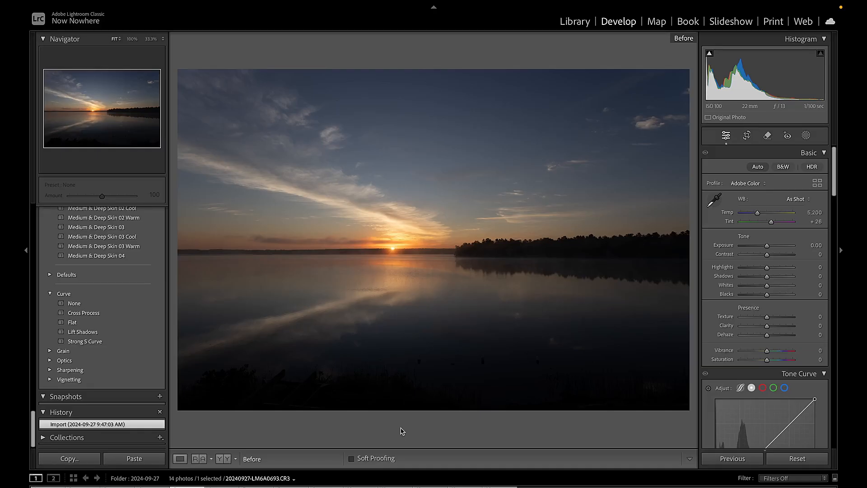
Inspect the sun in the sunset photo 20240927-LM6A0693.CR3, apply the Auto tone adjustments and warm the white balance temperature
{"action": "left_click", "coordinate": [392, 246]}
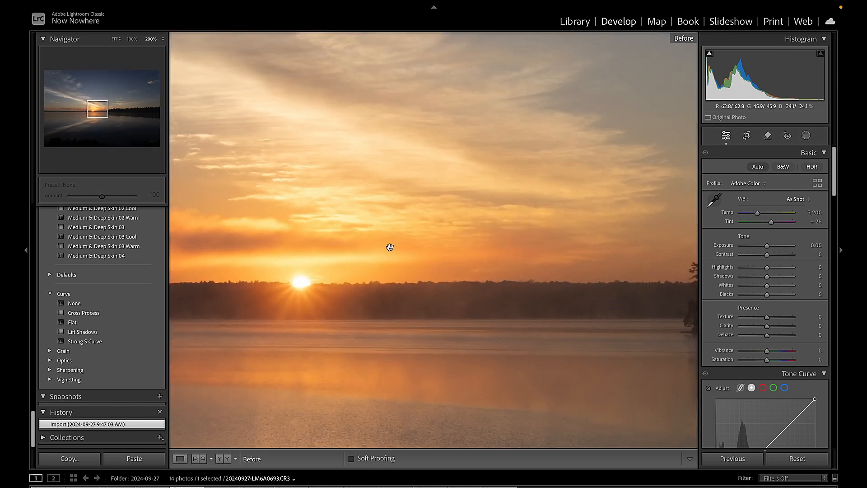
{"action": "left_click", "coordinate": [392, 246]}
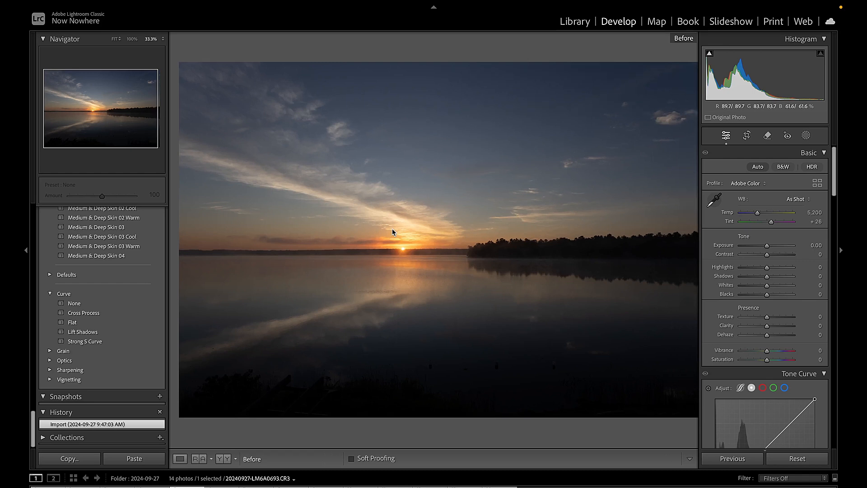
{"action": "key", "text": "ctrl+minus"}
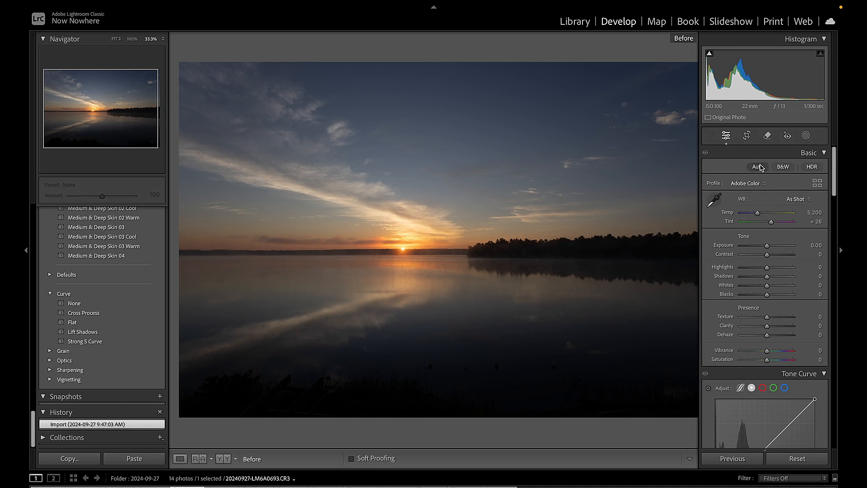
{"action": "left_click", "coordinate": [758, 167]}
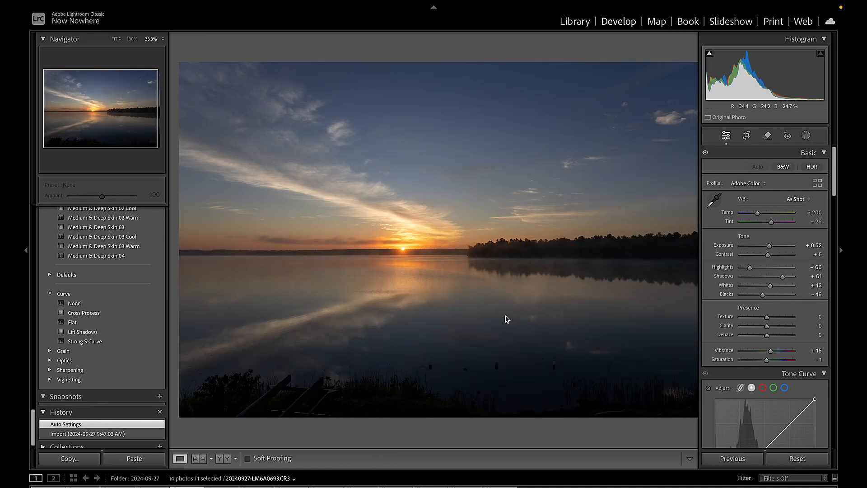
{"action": "key", "text": "super+minus"}
{"action": "key", "text": "super+minus"}
{"action": "key", "text": "super+equal"}
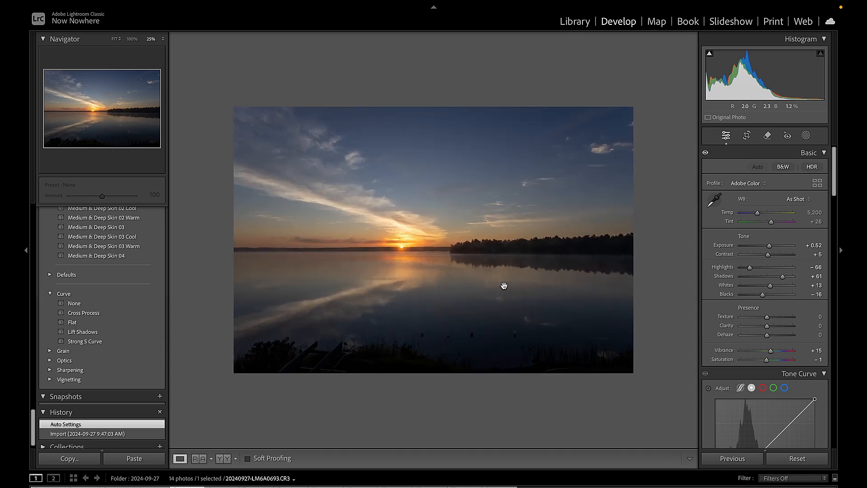
{"action": "key", "text": "super+equal"}
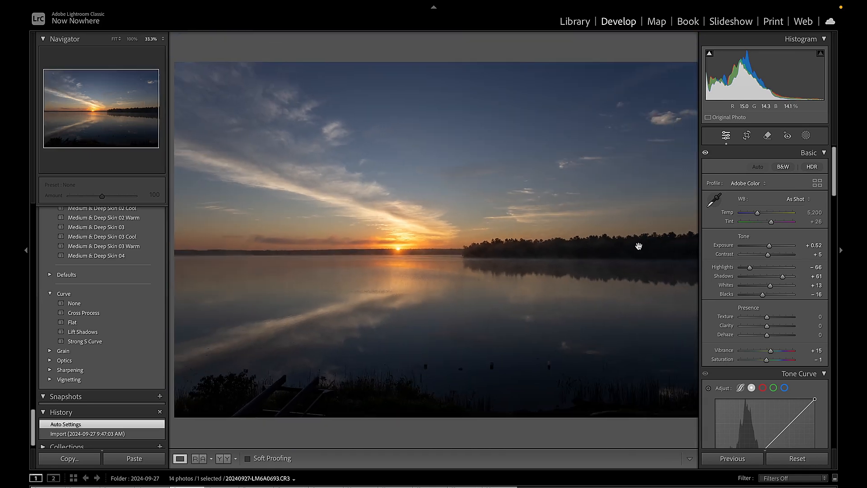
{"action": "left_click_drag", "start_coordinate": [756, 213], "coordinate": [744, 201]}
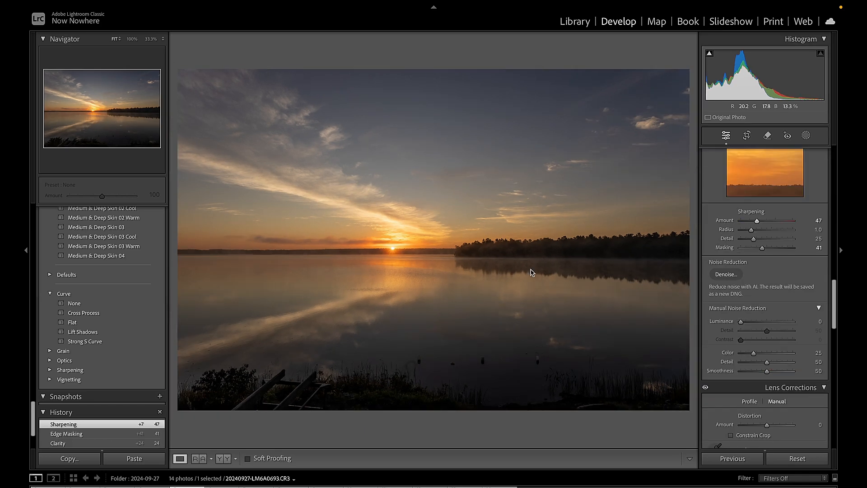
Crop the sunset photo to a wide custom frame that removes the dark foreground shore and the top of the sky
{"action": "left_click", "coordinate": [747, 137]}
{"action": "left_click_drag", "start_coordinate": [431, 413], "coordinate": [432, 368]}
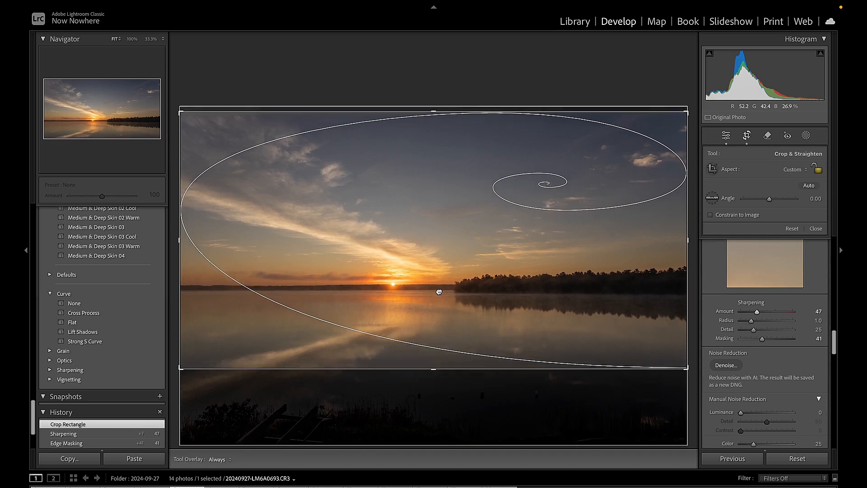
{"action": "left_click_drag", "start_coordinate": [439, 291], "coordinate": [441, 266]}
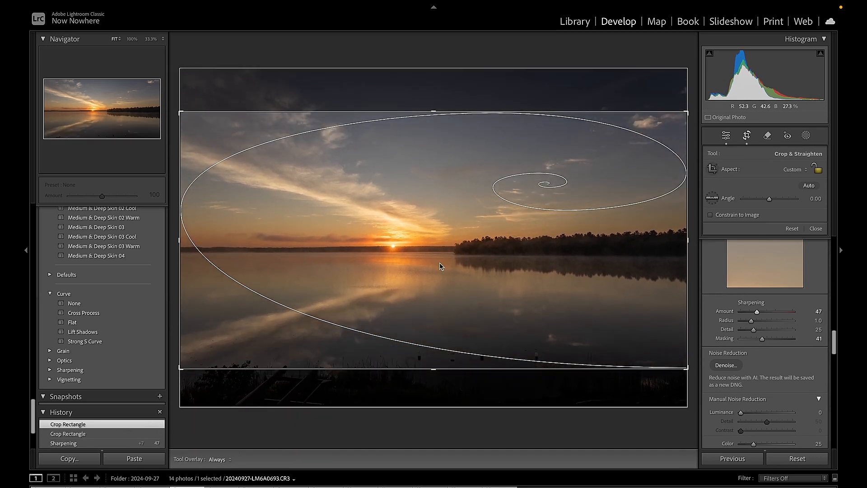
{"action": "key", "text": "Return"}
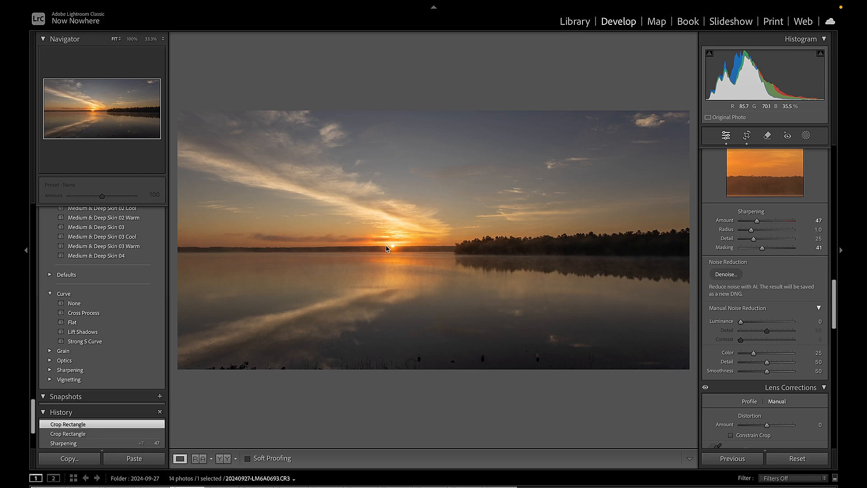
Add a wide elliptical radial gradient centred on the sun at the horizon and set its Exposure to 0.41
{"action": "left_click", "coordinate": [807, 137]}
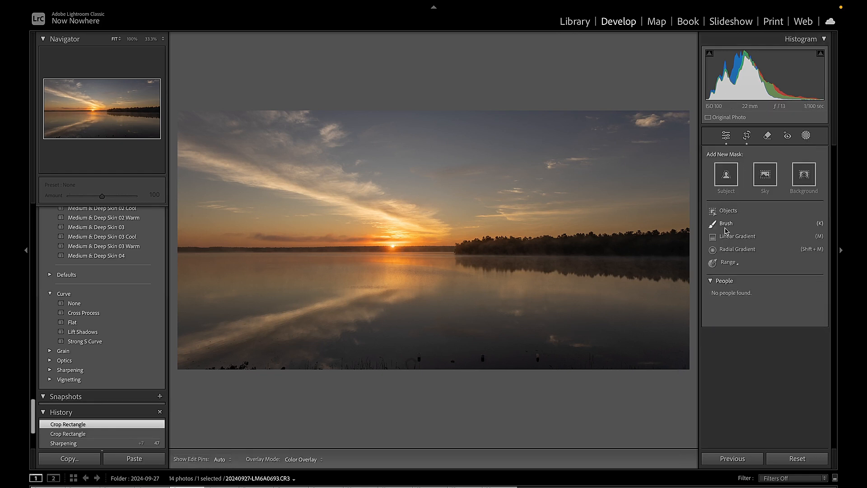
{"action": "left_click", "coordinate": [732, 248]}
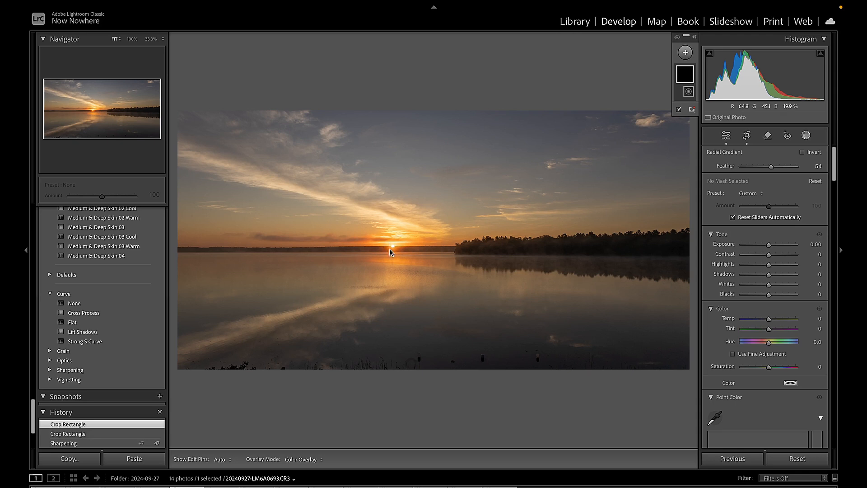
{"action": "left_click_drag", "start_coordinate": [392, 248], "coordinate": [545, 194]}
{"action": "left_click_drag", "start_coordinate": [392, 247], "coordinate": [393, 245]}
{"action": "left_click_drag", "start_coordinate": [768, 244], "coordinate": [771, 247]}
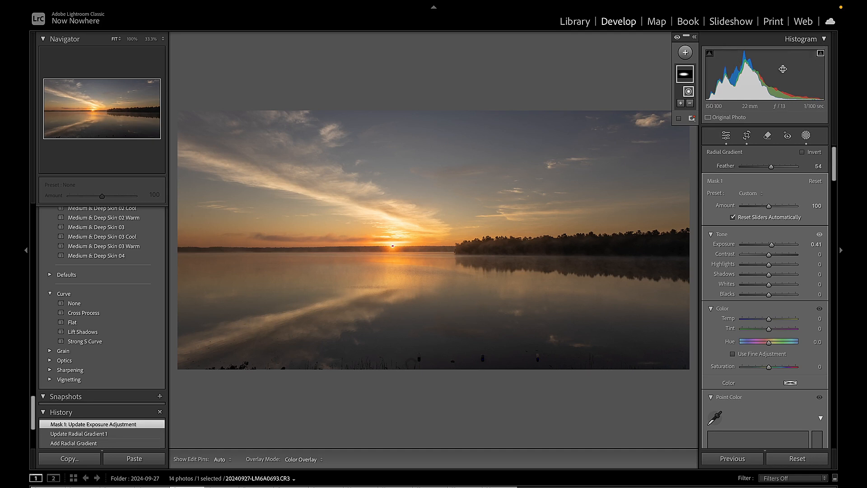
Examine the highlight clipping around the sun up close, and return to viewing the whole photo
{"action": "key", "text": "z"}
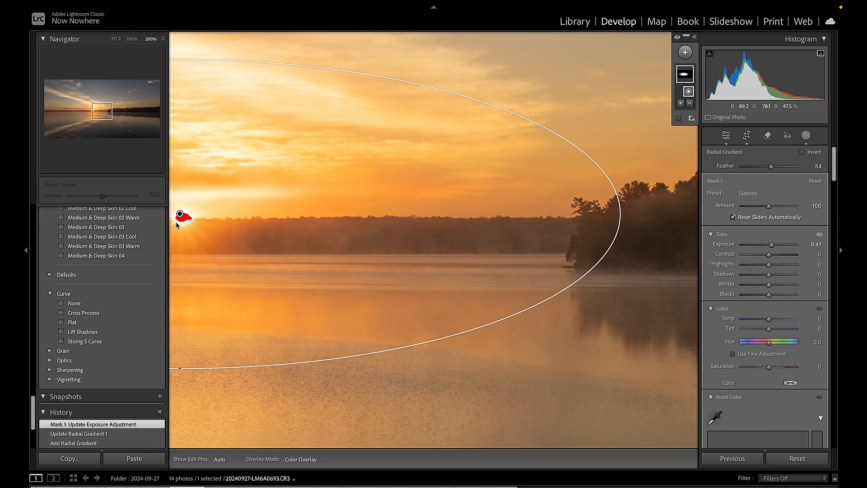
{"action": "key", "text": "super+minus"}
{"action": "key", "text": "super+minus"}
{"action": "key", "text": "super+minus"}
{"action": "key", "text": "super+minus"}
{"action": "key", "text": "super+minus"}
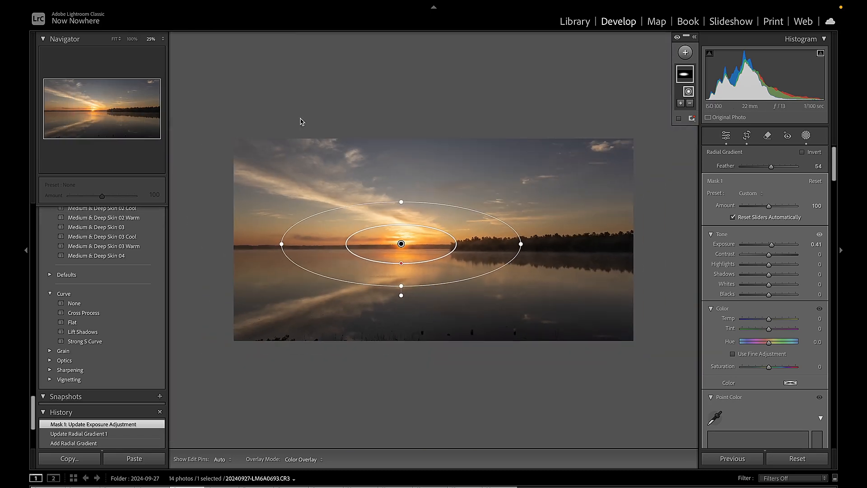
{"action": "left_click", "coordinate": [114, 40]}
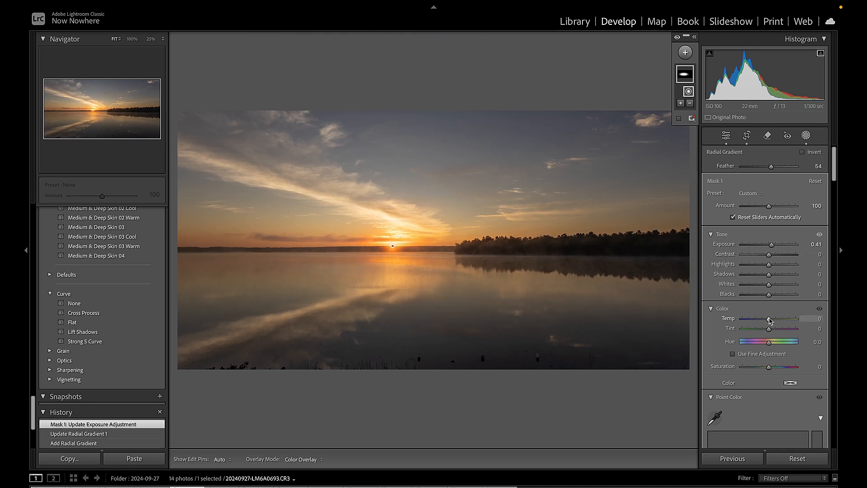
Warm the radial gradient around the sun by setting its Temp to 28, and close the masking tools
{"action": "left_click_drag", "start_coordinate": [769, 320], "coordinate": [776, 322]}
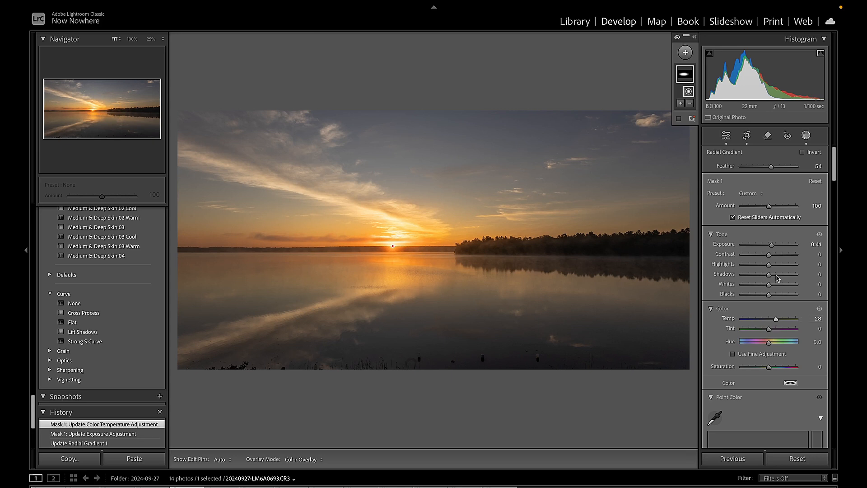
{"action": "left_click", "coordinate": [726, 136]}
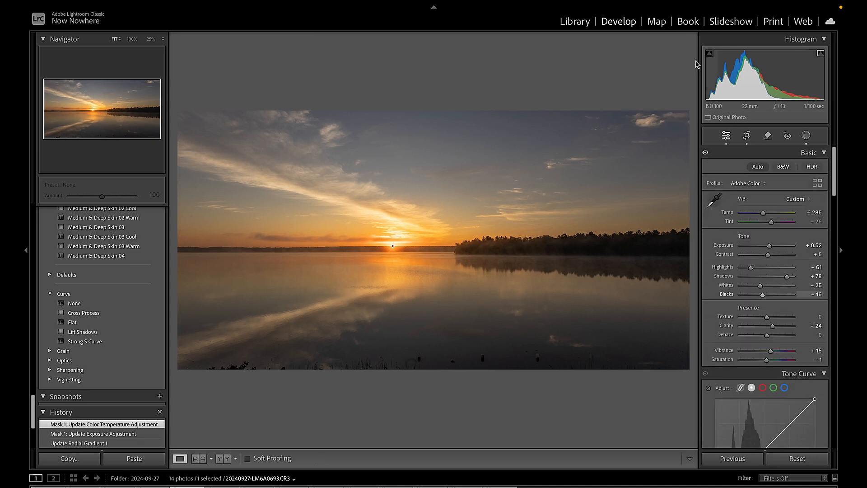
Add a linear gradient rising from below the photo over the foreground water and lower its Exposure to darken that area moderately
{"action": "left_click", "coordinate": [806, 135]}
{"action": "left_click", "coordinate": [686, 52]}
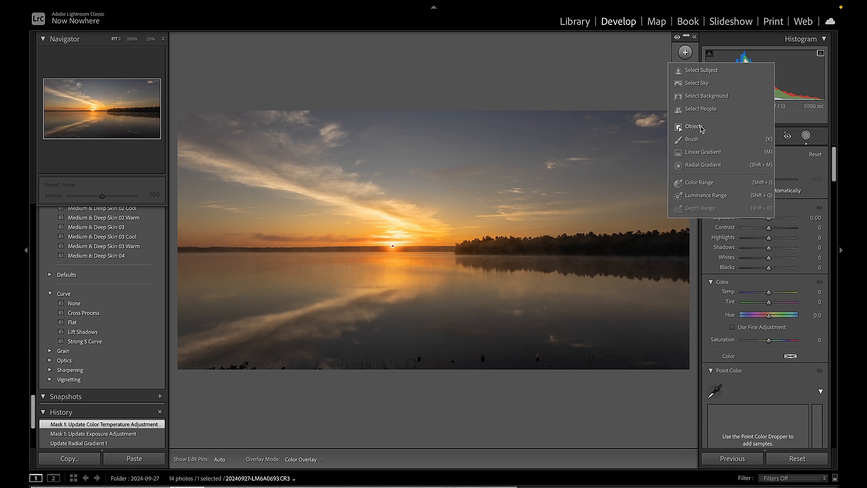
{"action": "left_click", "coordinate": [697, 152]}
{"action": "left_click_drag", "start_coordinate": [429, 393], "coordinate": [430, 333]}
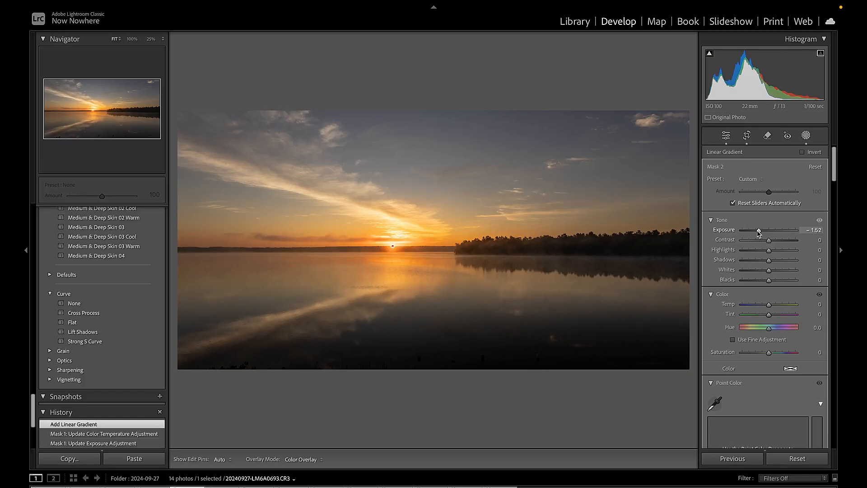
{"action": "left_click_drag", "start_coordinate": [758, 233], "coordinate": [764, 235]}
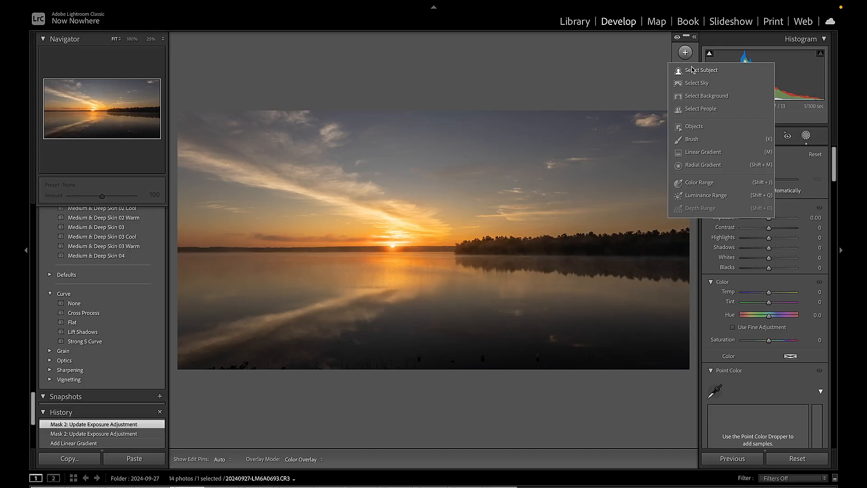
Add a linear gradient from above the photo down over the sky, lower its Exposure slightly, and compare the photo before and after editing
{"action": "left_click", "coordinate": [702, 151]}
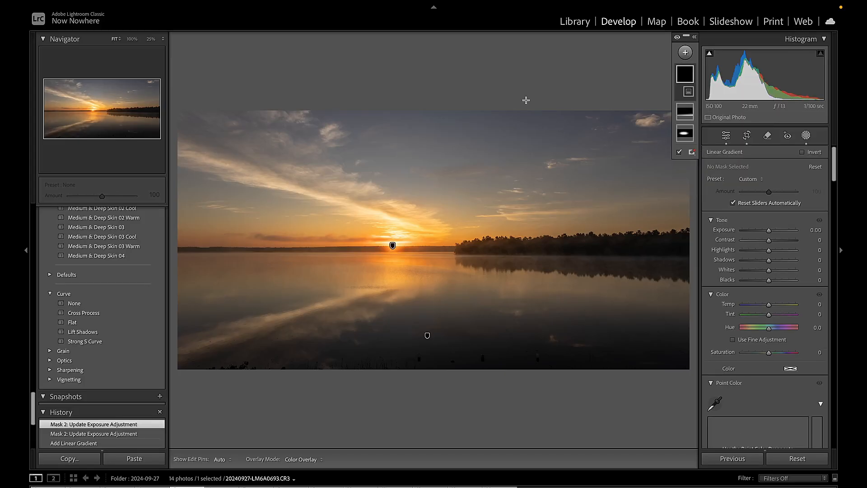
{"action": "left_click_drag", "start_coordinate": [524, 100], "coordinate": [525, 201]}
{"action": "left_click_drag", "start_coordinate": [768, 231], "coordinate": [765, 236]}
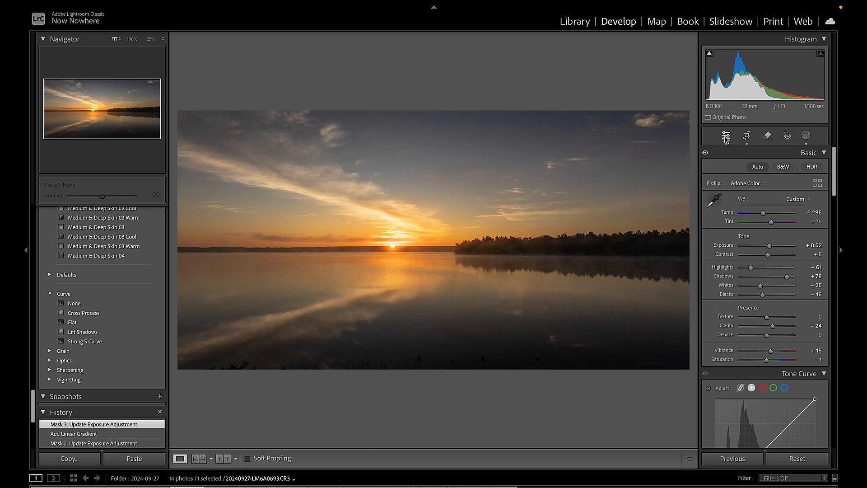
{"action": "key", "text": "backslash"}
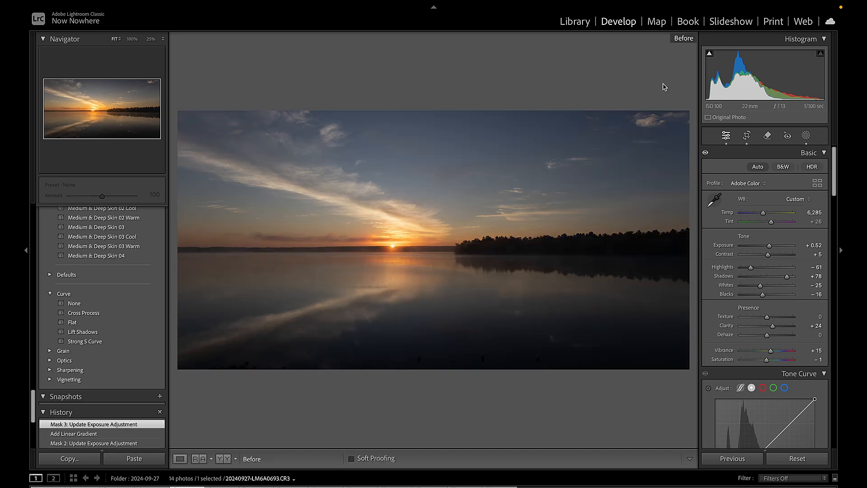
{"action": "key", "text": "backslash"}
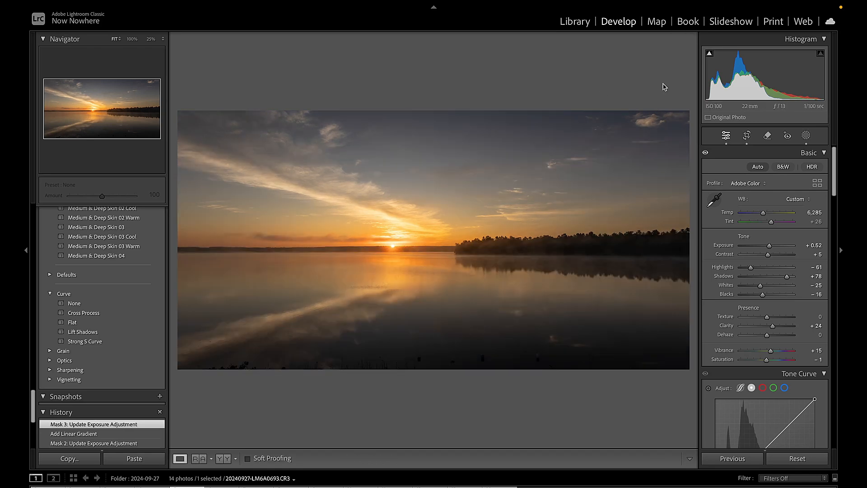